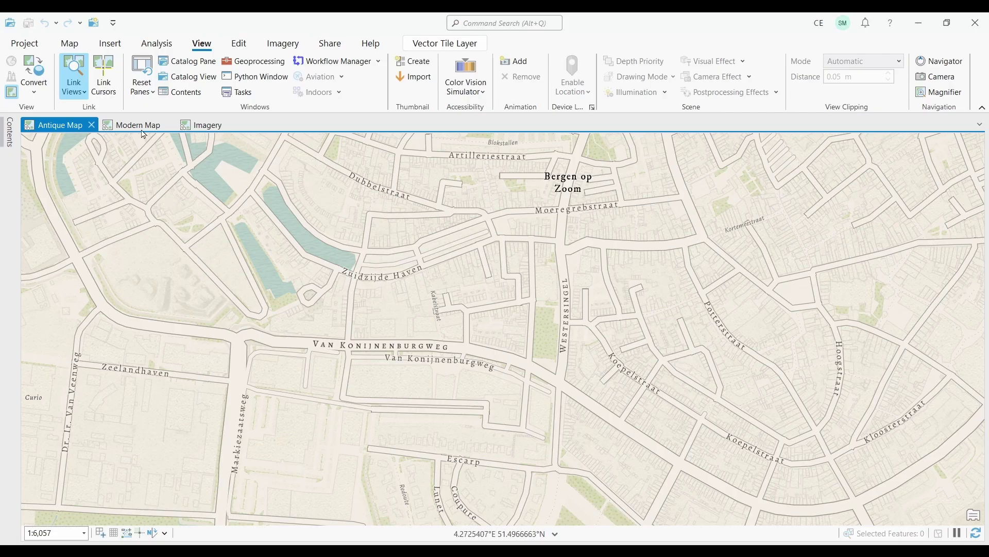
# Tile the Modern Map and Imagery views beside the antique map
pyautogui.click(135, 125)
pyautogui.click(220, 128)
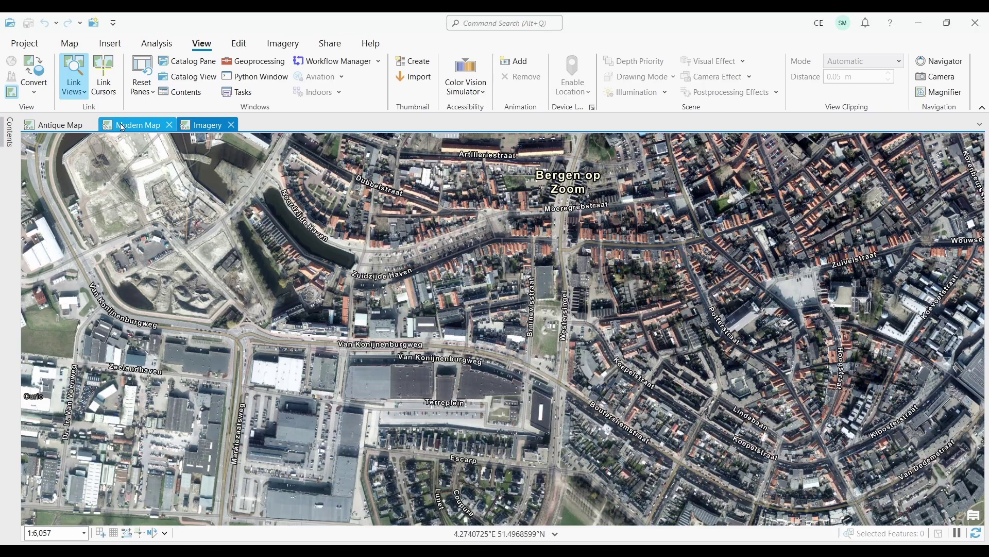
pyautogui.click(132, 128)
pyautogui.moveTo(132, 133); pyautogui.dragTo(530, 332)
pyautogui.moveTo(126, 128); pyautogui.dragTo(395, 328)
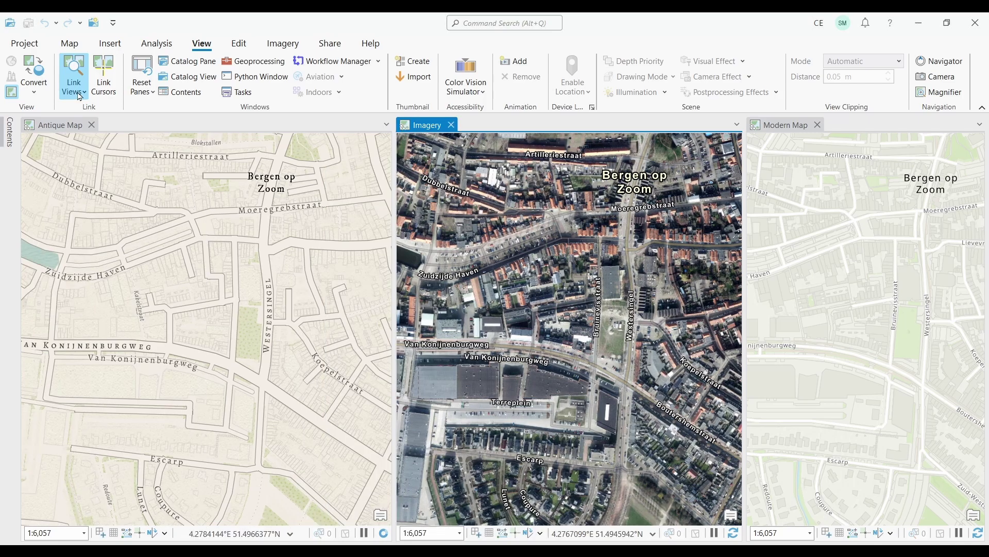
# Link the three map views by center and pan them together toward the harbour area
pyautogui.click(74, 91)
pyautogui.click(82, 115)
pyautogui.moveTo(232, 310); pyautogui.dragTo(233, 294)
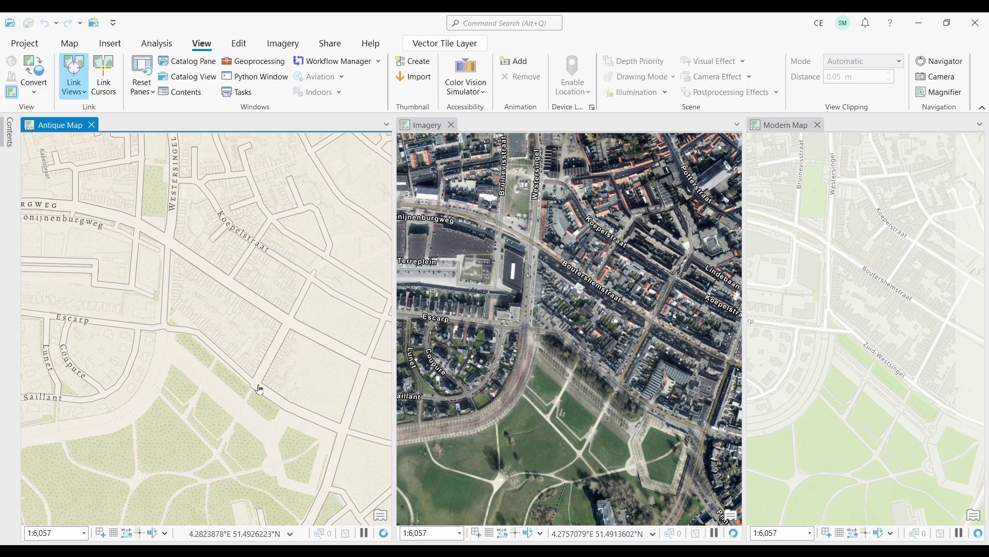
pyautogui.moveTo(260, 390); pyautogui.dragTo(234, 381)
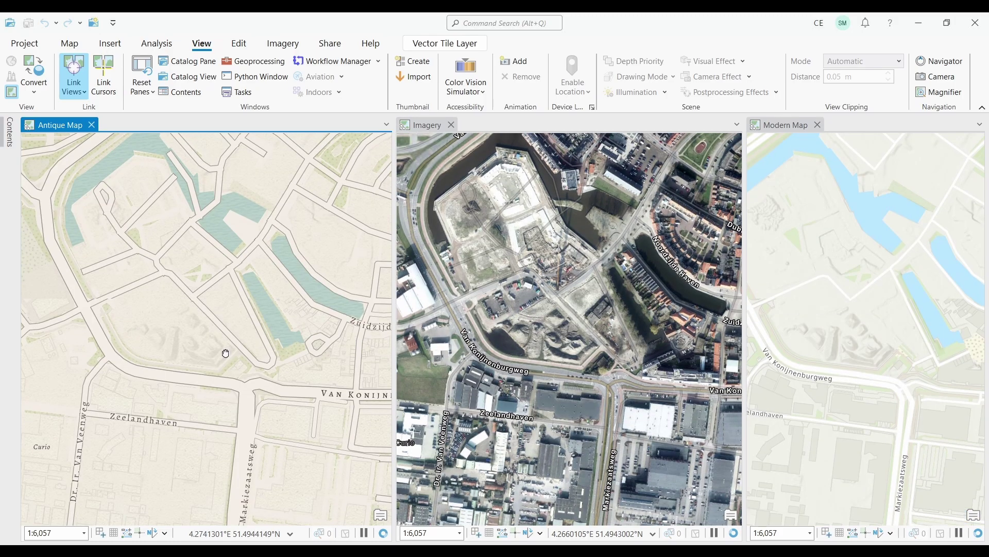
pyautogui.moveTo(221, 354); pyautogui.dragTo(185, 274)
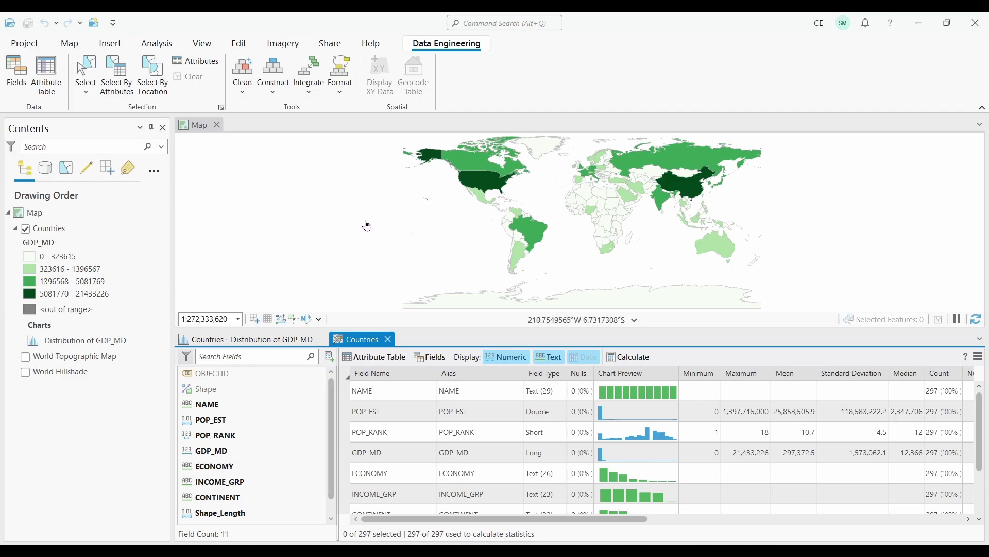
# Browse the Clean, Construct, Integrate and Format tool menus, then select bars in the GDP_MD histogram
pyautogui.click(243, 94)
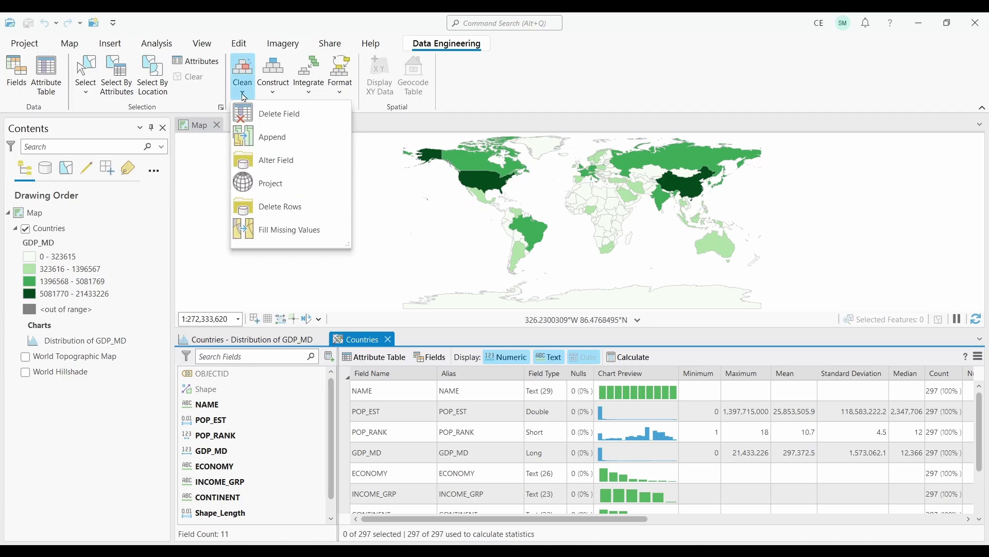
pyautogui.click(275, 98)
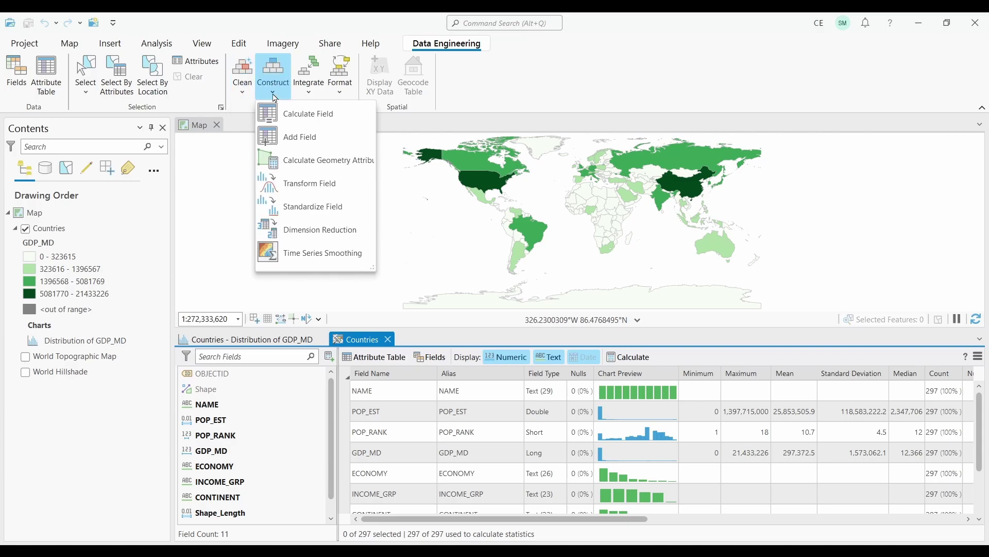
pyautogui.click(310, 96)
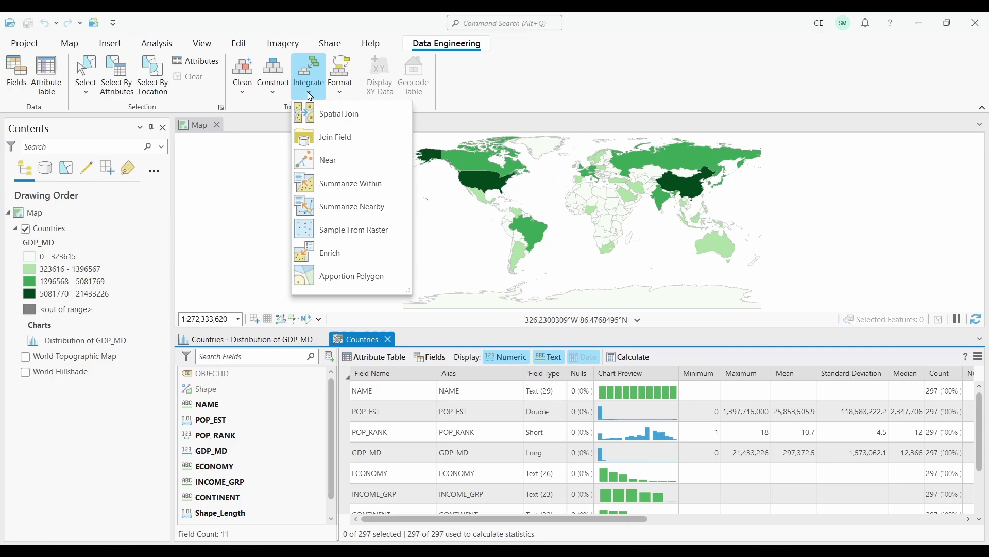
pyautogui.click(342, 98)
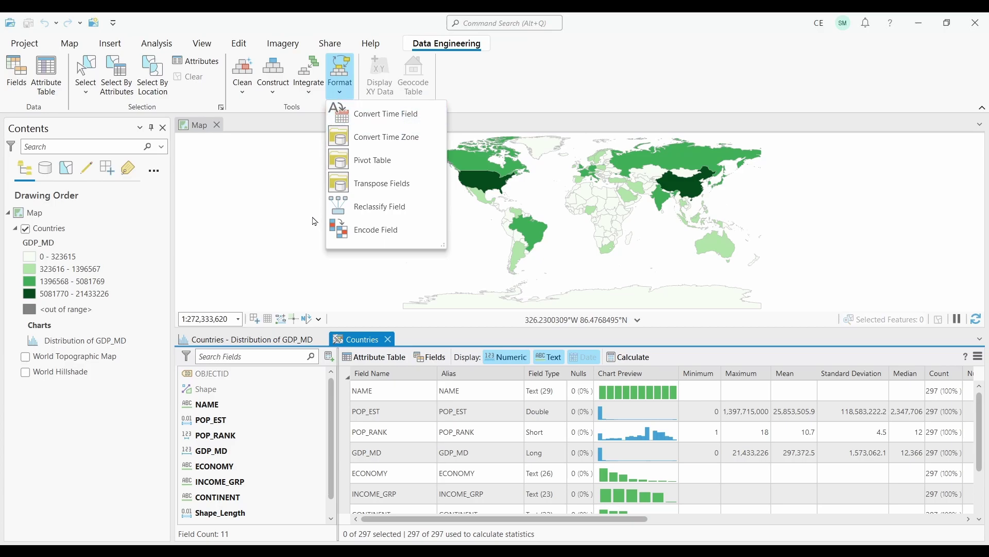
pyautogui.click(277, 340)
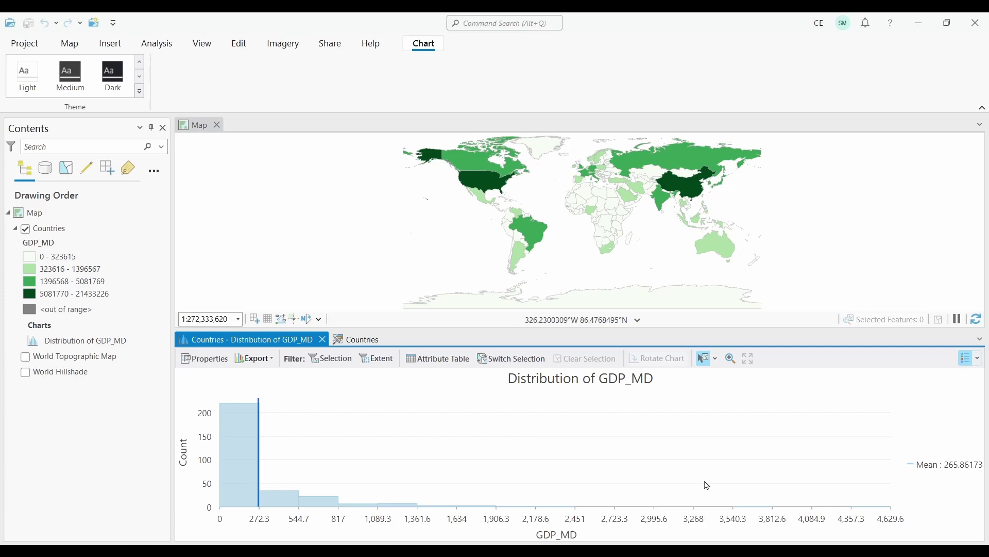
pyautogui.moveTo(698, 478); pyautogui.dragTo(899, 532)
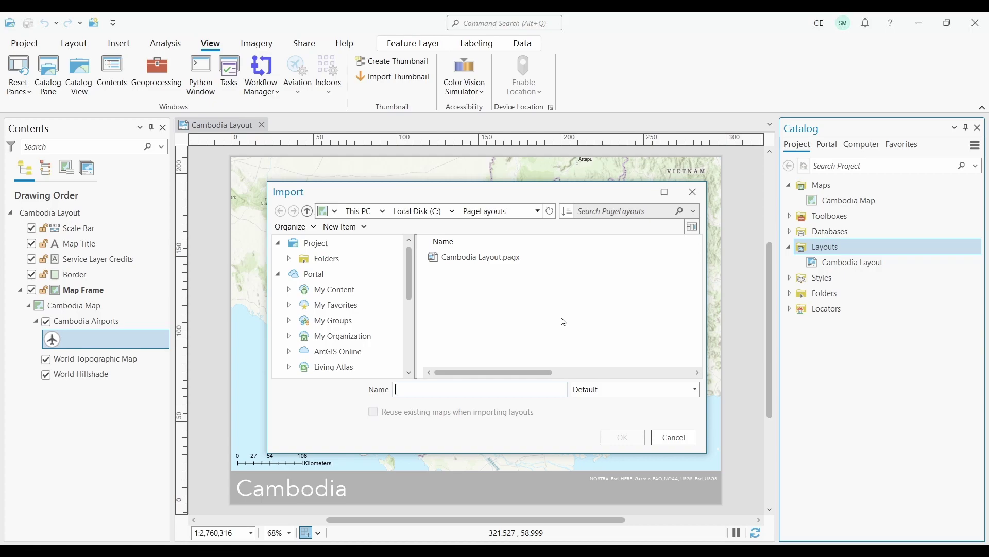
# Import Cambodia Layout.pagx from the PageLayouts folder
pyautogui.doubleClick(478, 258)
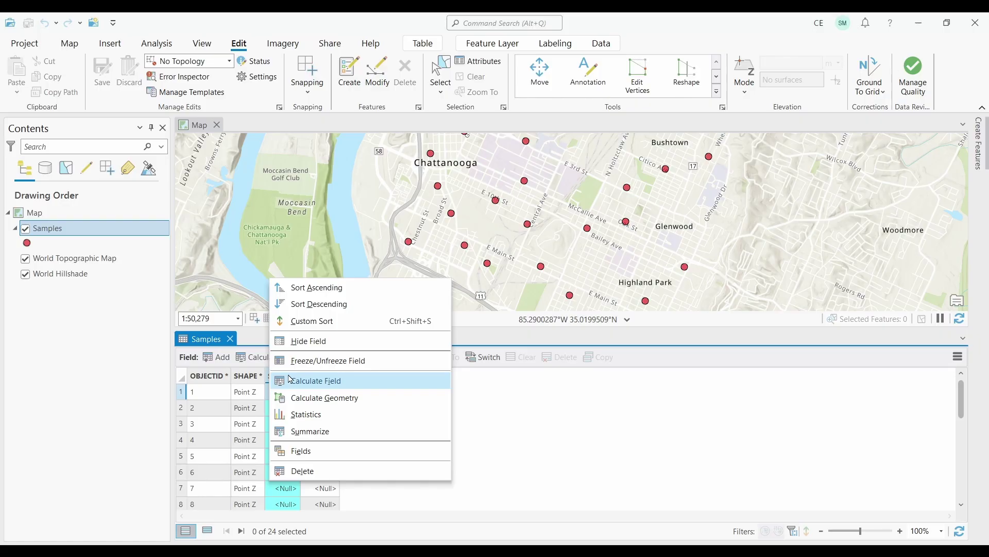
# Replace the SeqNum expression with the Sequential Number helper and apply the calculation
pyautogui.click(316, 381)
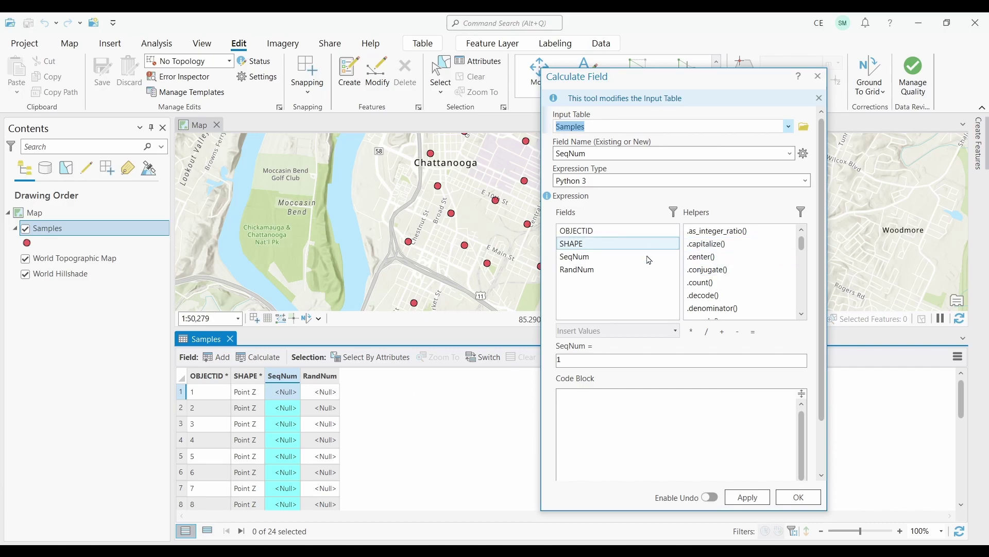
pyautogui.click(598, 360)
pyautogui.press('BackSpace')
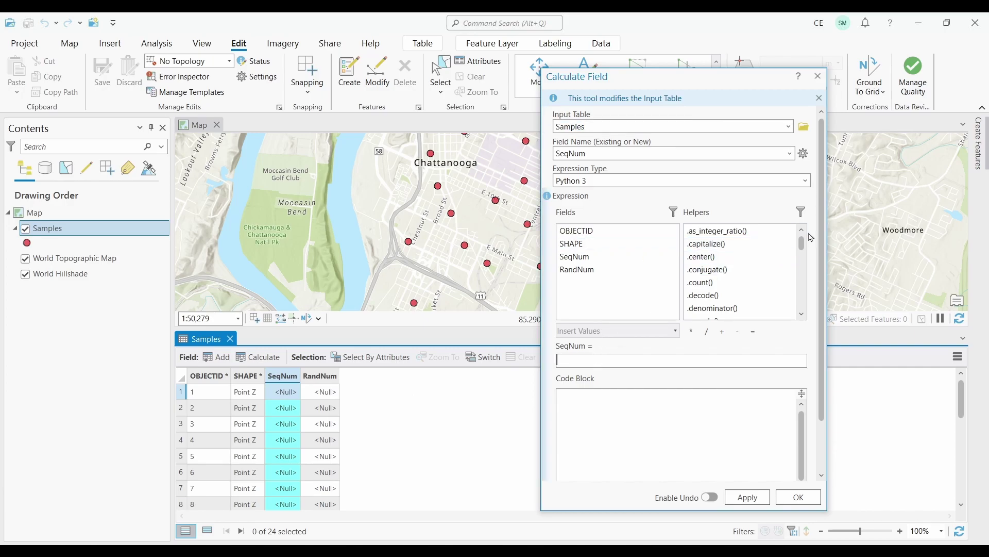
pyautogui.moveTo(805, 246); pyautogui.dragTo(805, 307)
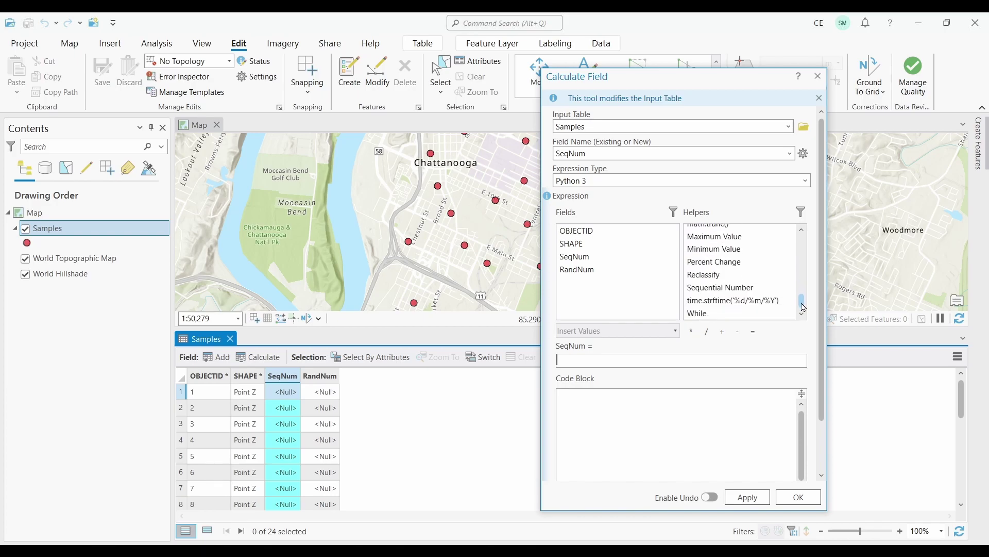
pyautogui.doubleClick(748, 293)
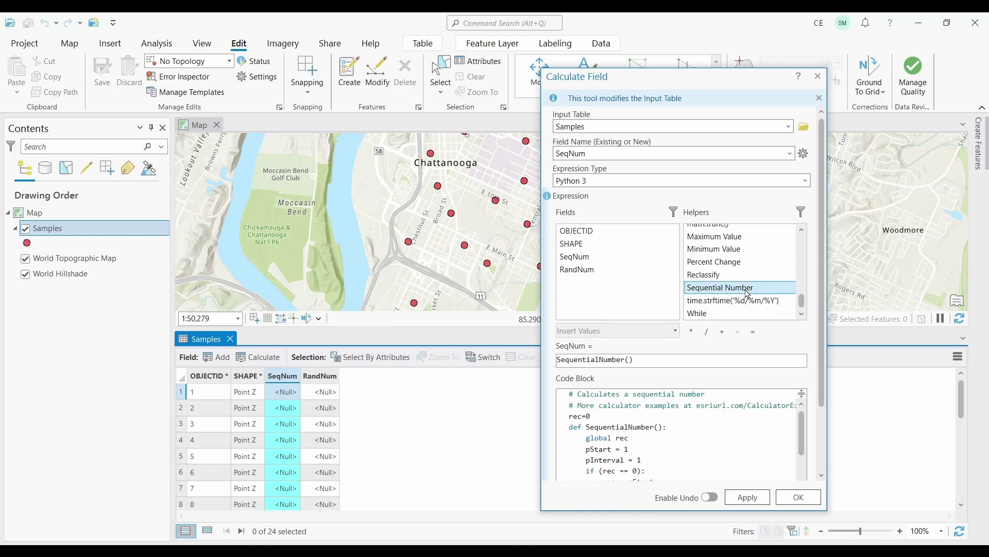
pyautogui.click(758, 498)
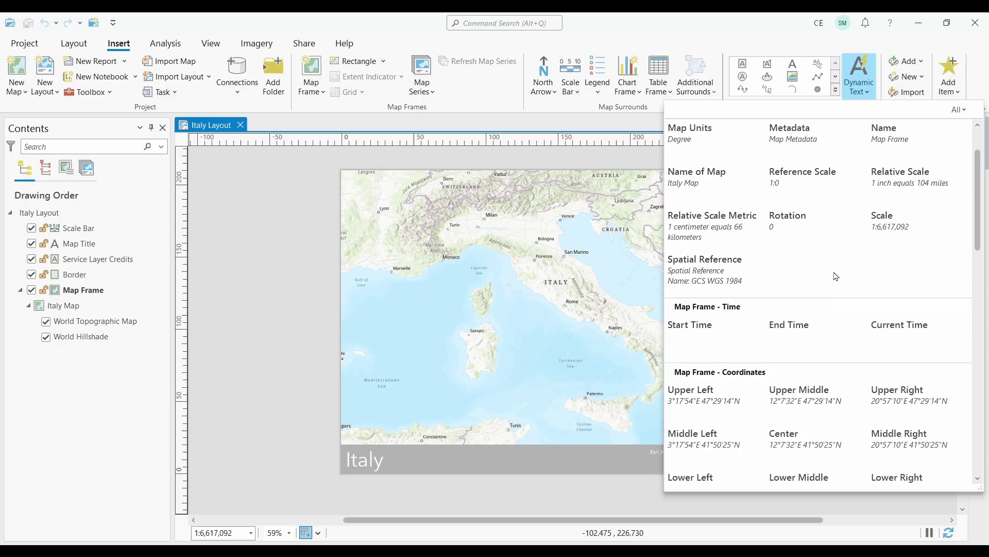
# Place Center dynamic text below the Italy map frame and open its element properties
pyautogui.scroll(-1, 835, 274)
pyautogui.scroll(-1, 839, 302)
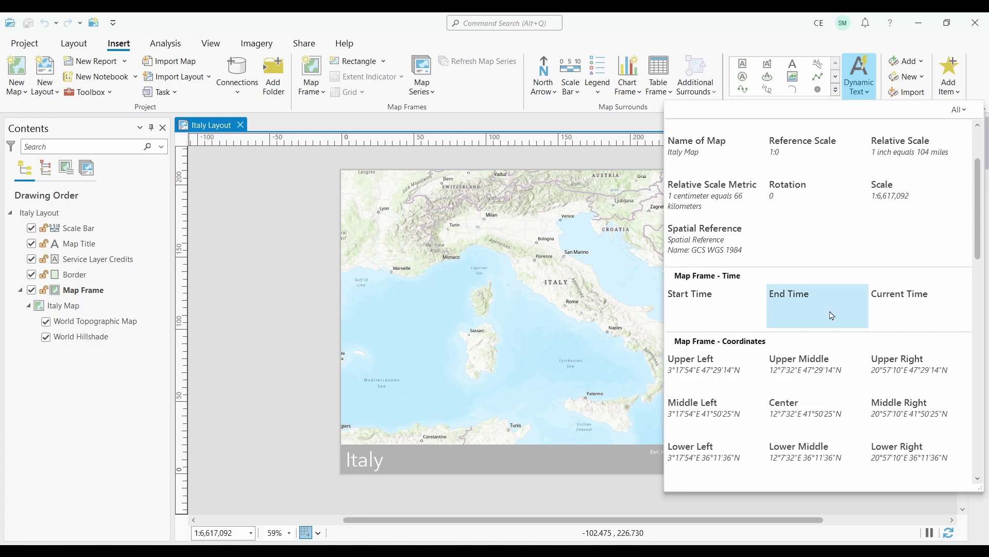
pyautogui.click(792, 409)
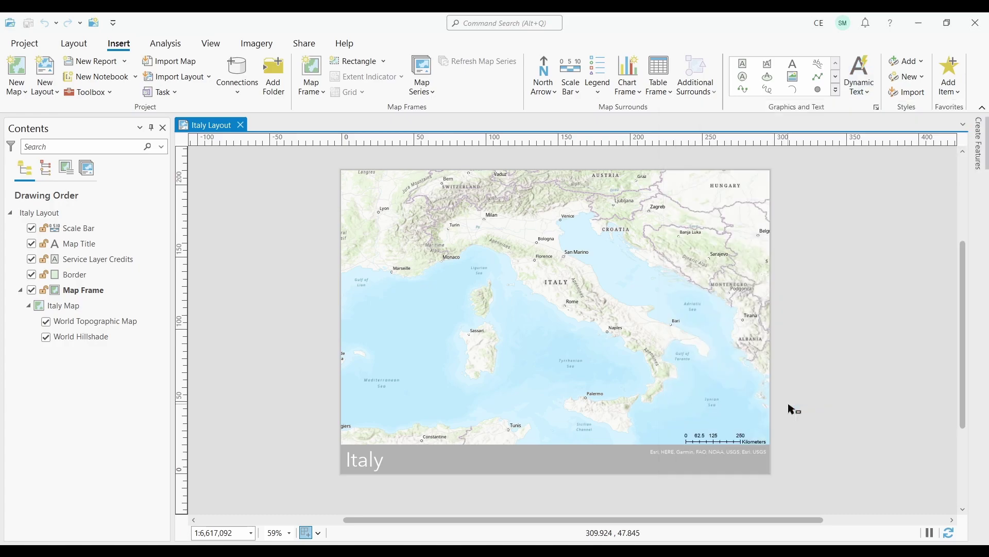
pyautogui.click(653, 472)
pyautogui.scroll(5, 678, 484)
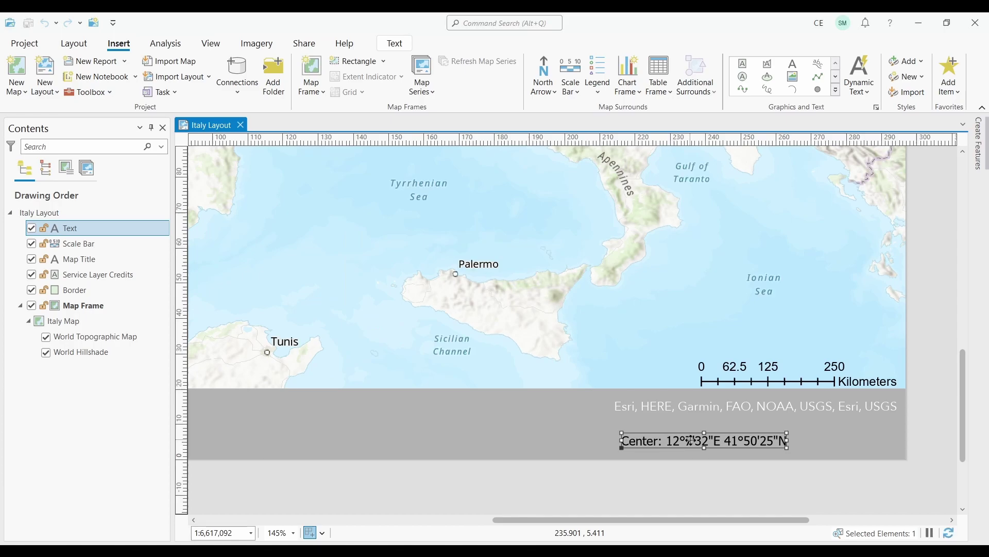
pyautogui.doubleClick(690, 440)
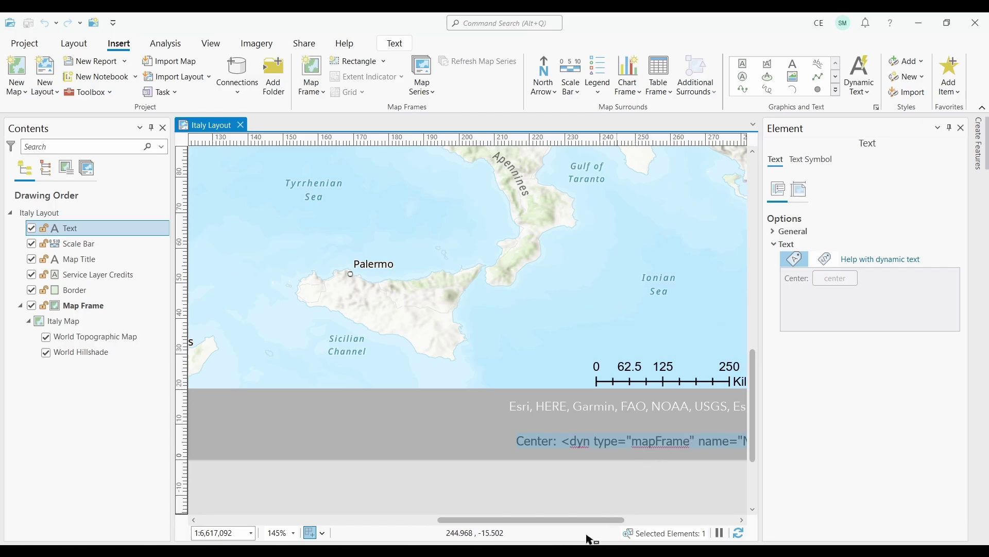
pyautogui.moveTo(572, 521); pyautogui.dragTo(621, 521)
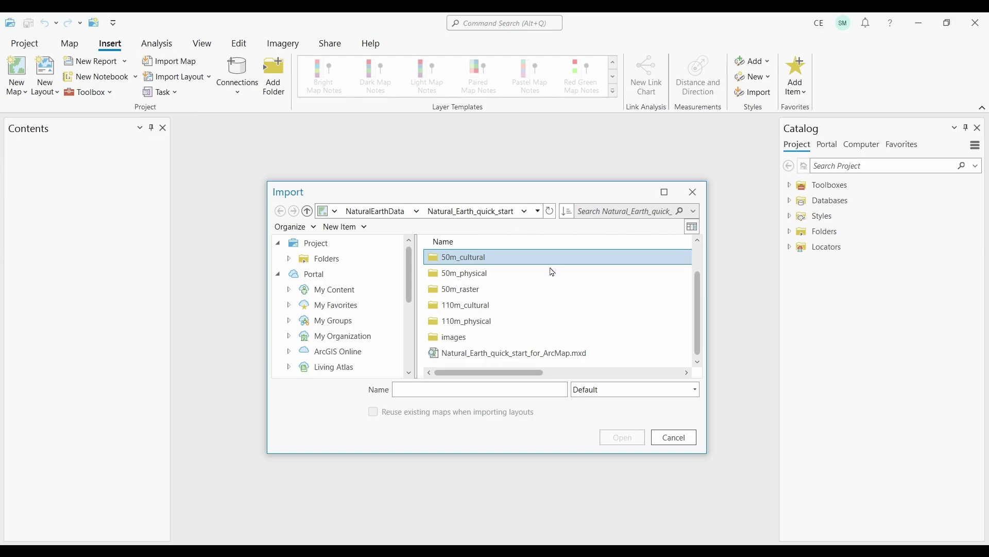
# Import Natural_Earth_quick_start_for_ArcMap.mxd from the Natural_Earth_quick_start folder
pyautogui.click(529, 355)
pyautogui.doubleClick(529, 354)
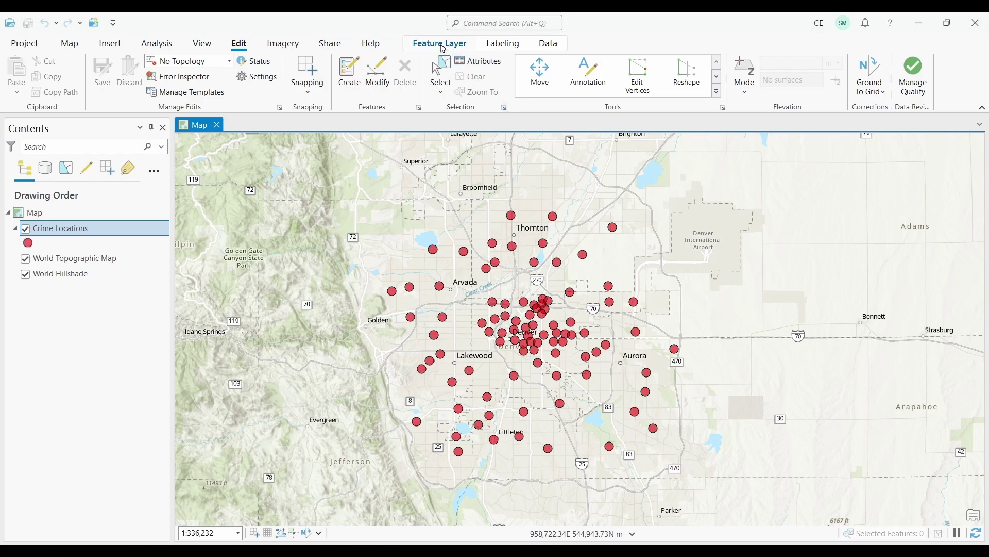
# Set Crime Locations aggregation to Clustering and zoom in on the Denver clusters
pyautogui.click(443, 48)
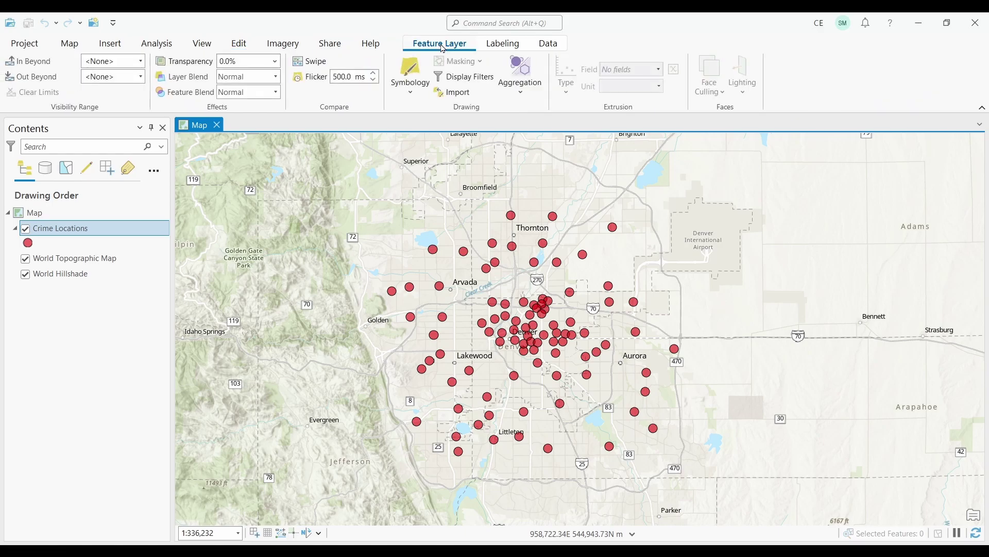
pyautogui.click(522, 94)
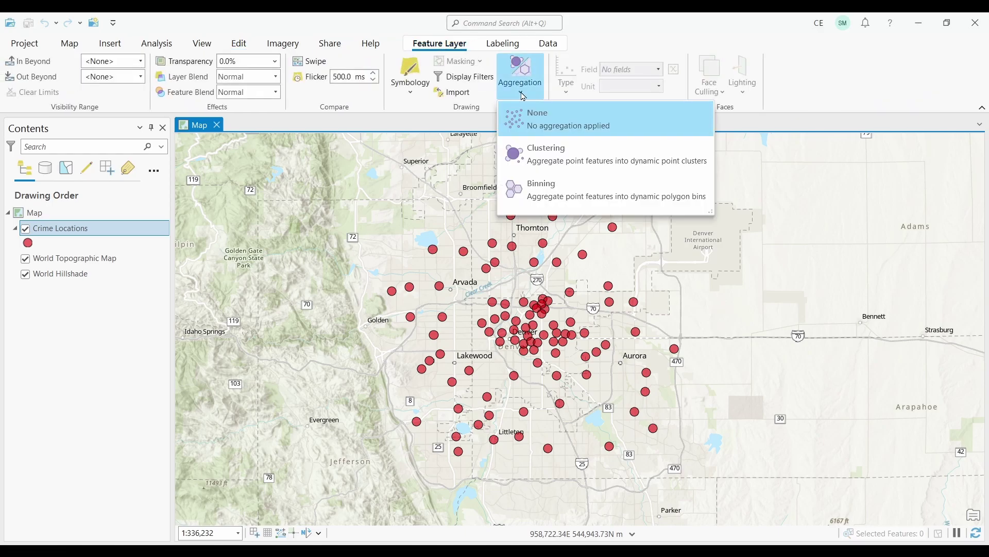
pyautogui.click(545, 158)
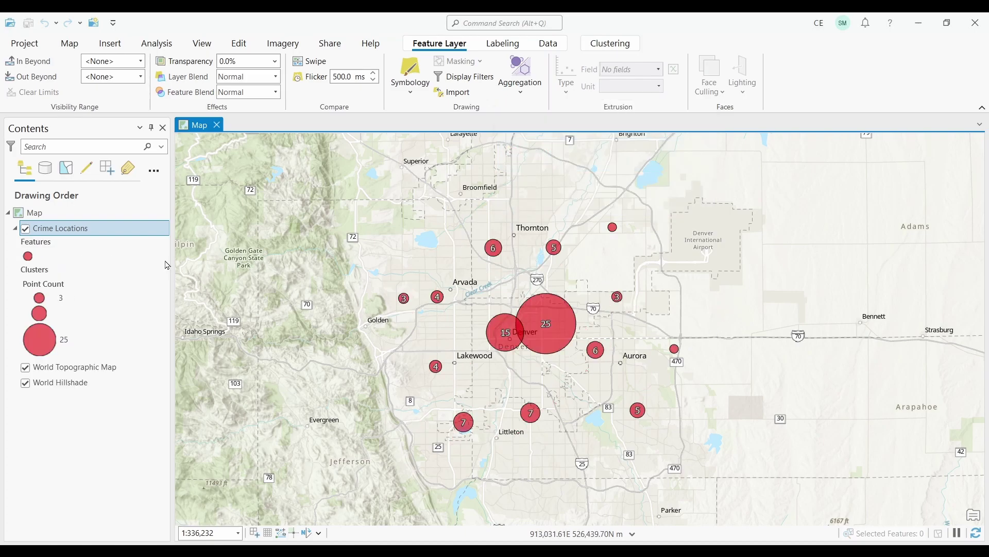
pyautogui.scroll(1, 536, 341)
pyautogui.scroll(2, 536, 341)
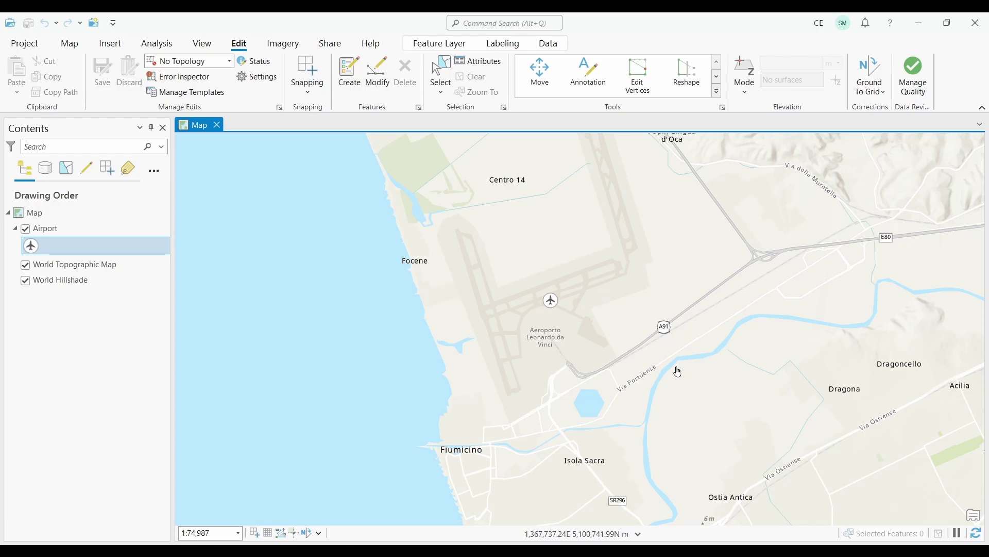
# Enable scale-based sizing on the Airport symbol with a size stop at 1:24,000
pyautogui.scroll(-1, 678, 371)
pyautogui.scroll(1, 678, 371)
pyautogui.click(32, 247)
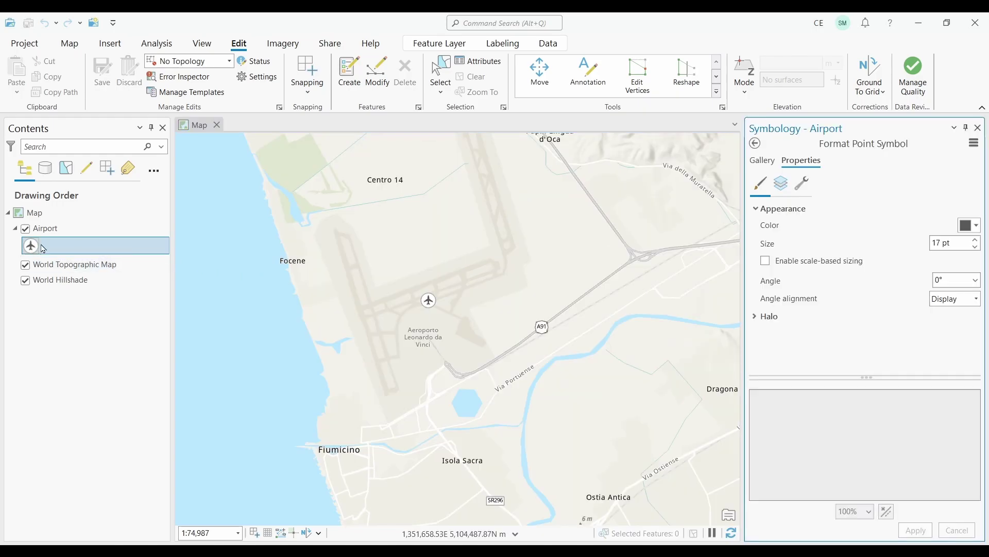
pyautogui.click(765, 262)
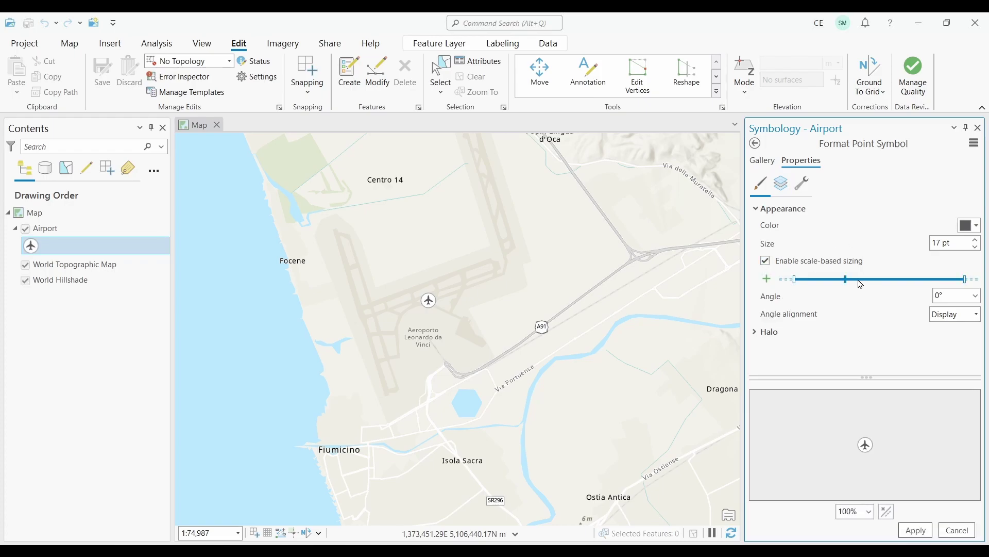
pyautogui.click(915, 279)
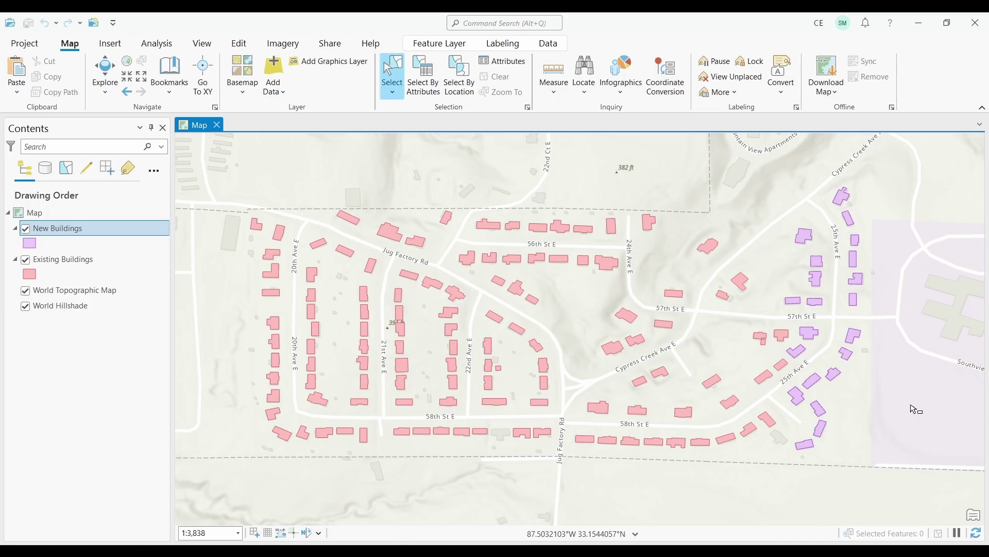
# Paste Special the new buildings into the Existing Buildings template, keeping source attribute values
pyautogui.moveTo(903, 165); pyautogui.dragTo(799, 465)
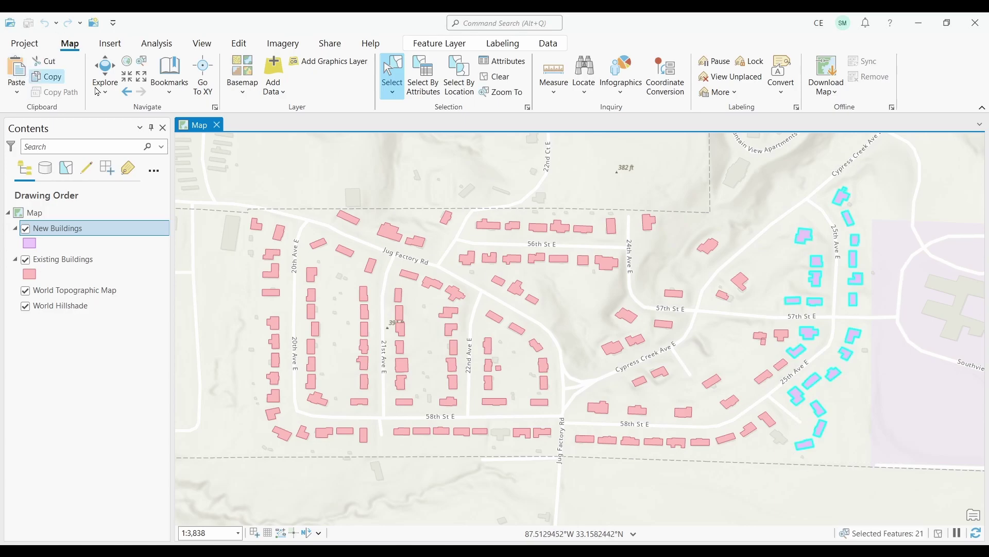
pyautogui.click(16, 98)
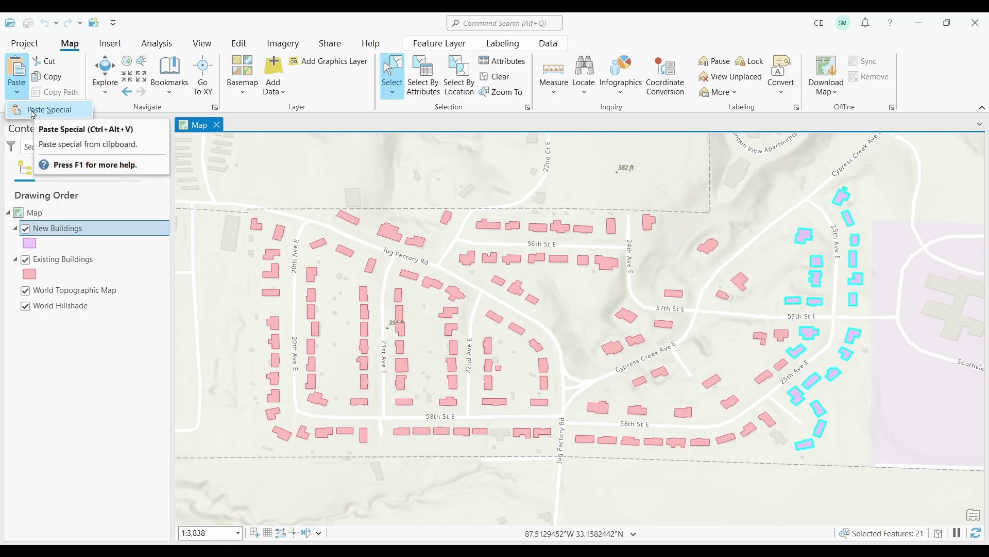
pyautogui.click(34, 112)
pyautogui.click(552, 279)
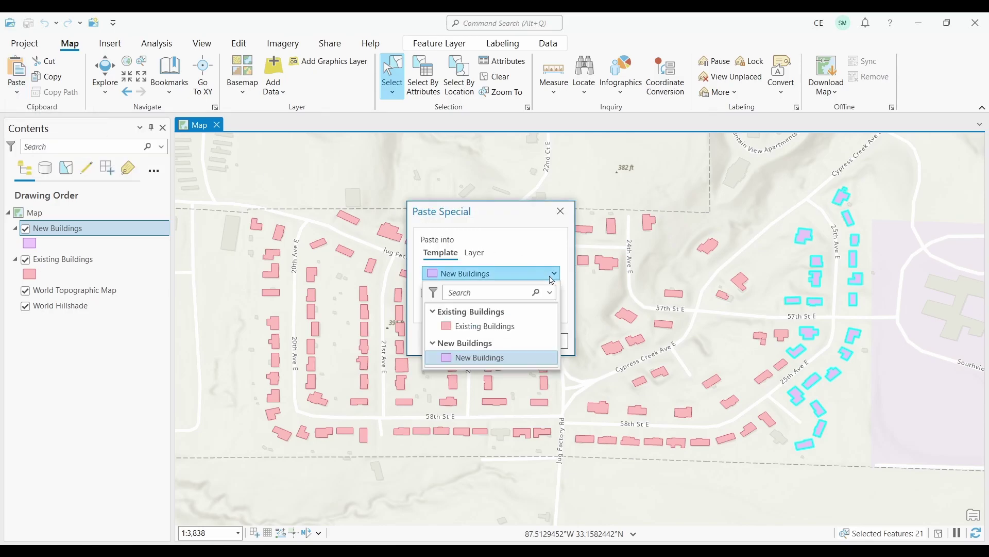
pyautogui.click(492, 326)
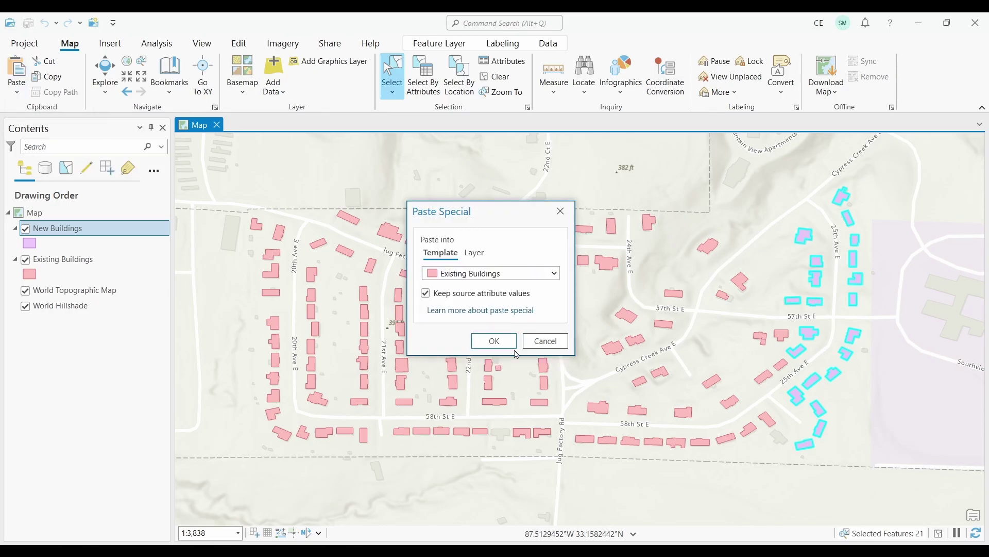
pyautogui.click(498, 342)
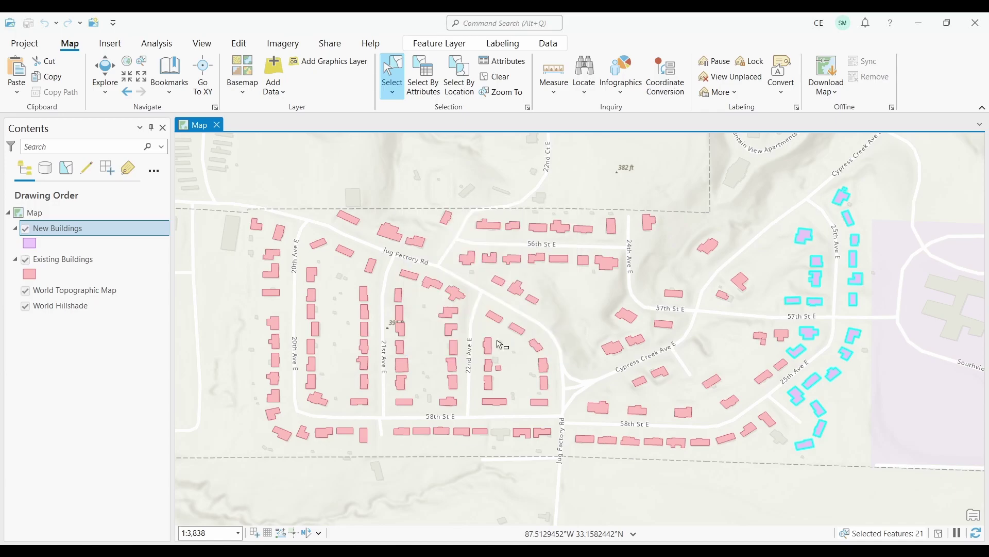
pyautogui.click(27, 234)
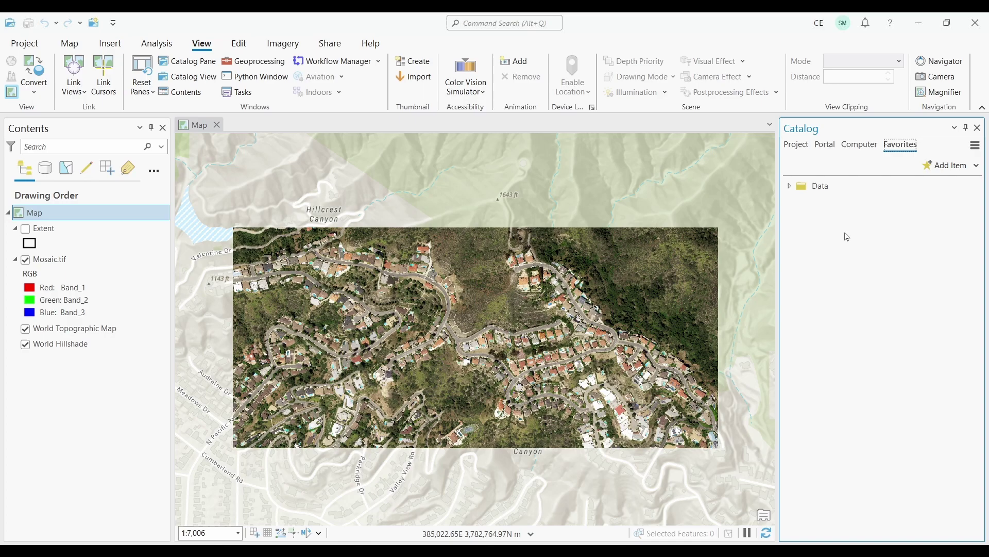
# Add Mosaic.gdb to Catalog Favorites and set it to be added to all new projects
pyautogui.click(798, 145)
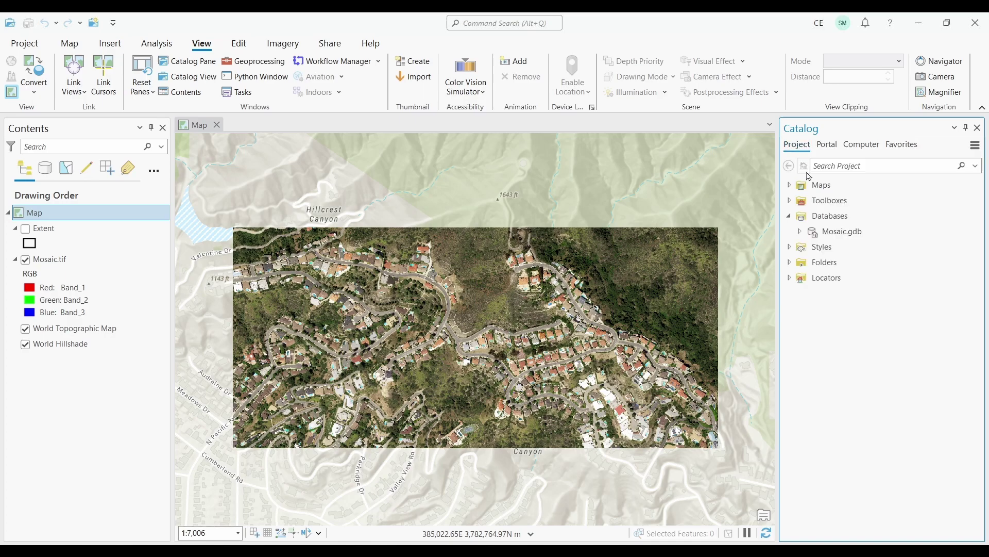
pyautogui.rightClick(834, 231)
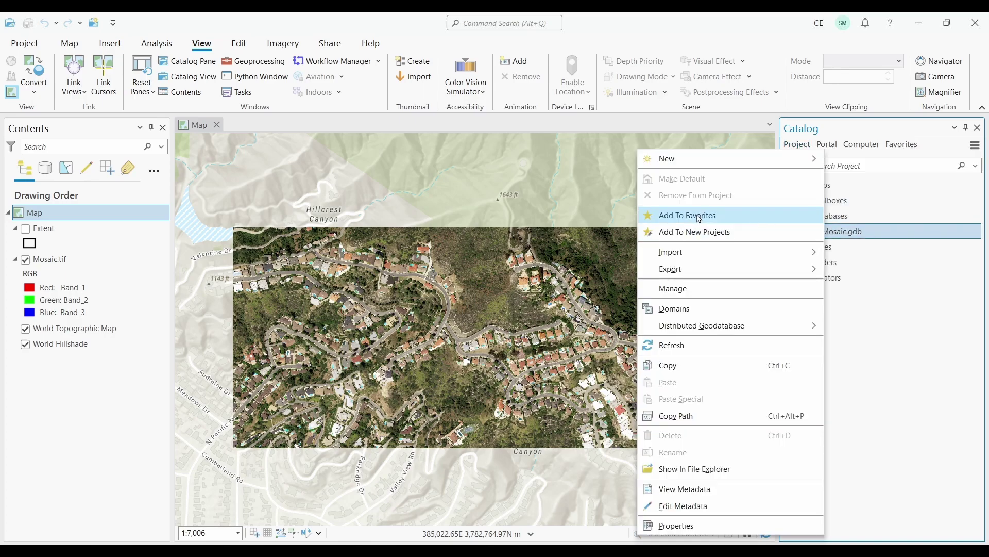
pyautogui.click(700, 218)
pyautogui.click(897, 144)
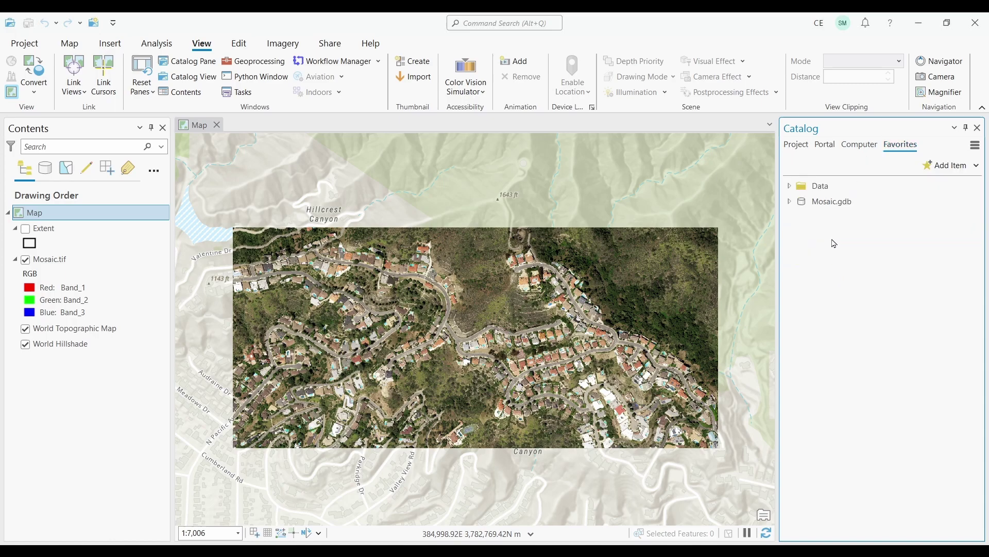
pyautogui.rightClick(827, 205)
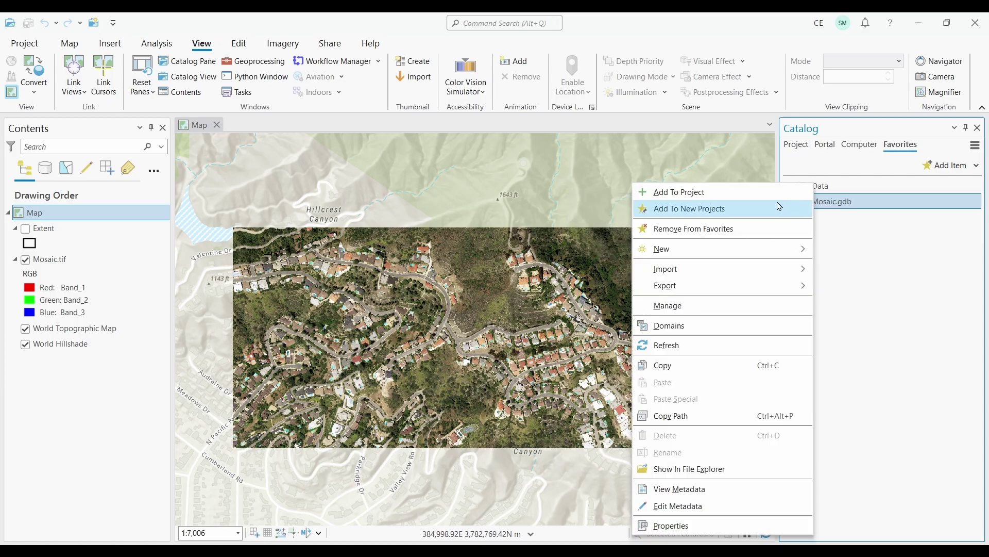
pyautogui.click(709, 214)
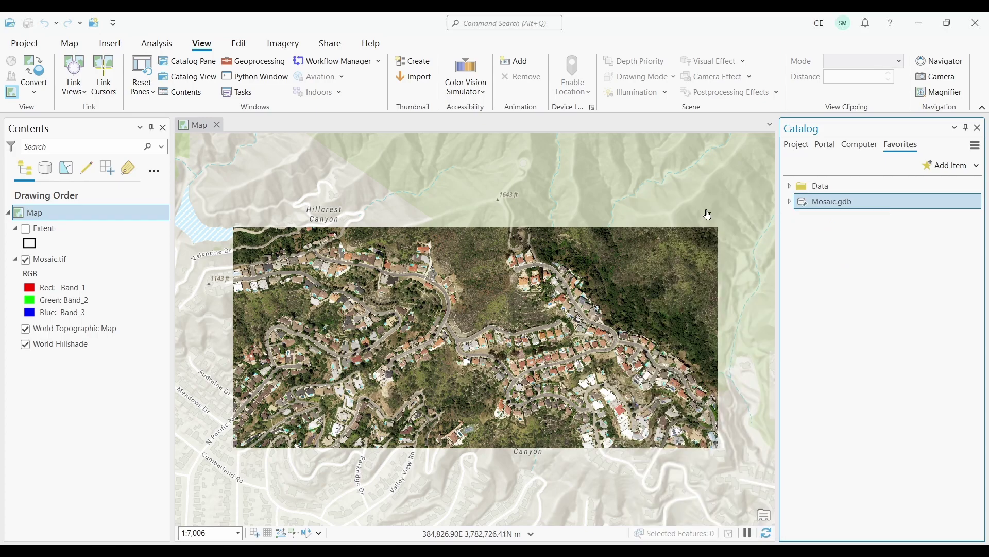
# Find Analysis Tools > Extract > Clip in the geoprocessing toolboxes and open its context menu
pyautogui.click(252, 67)
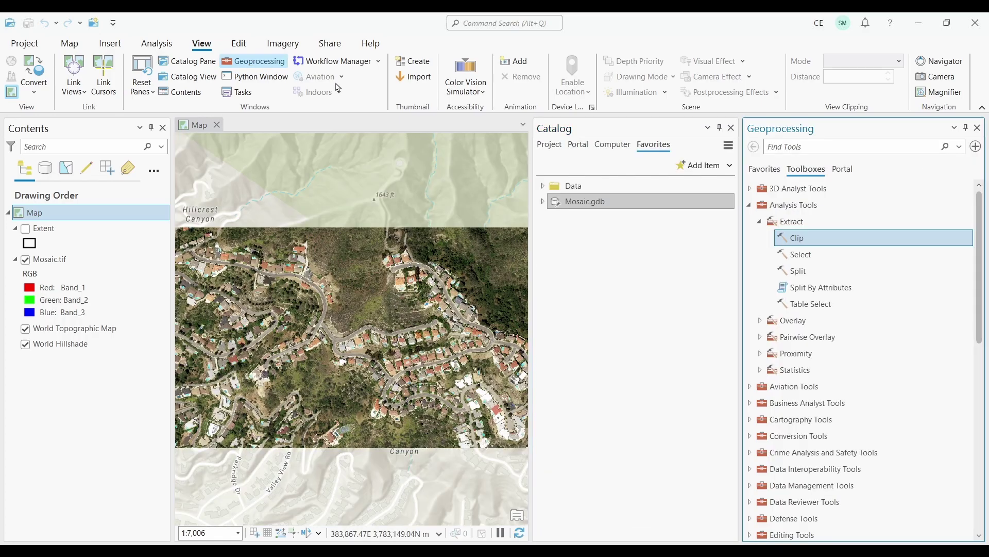
pyautogui.rightClick(800, 244)
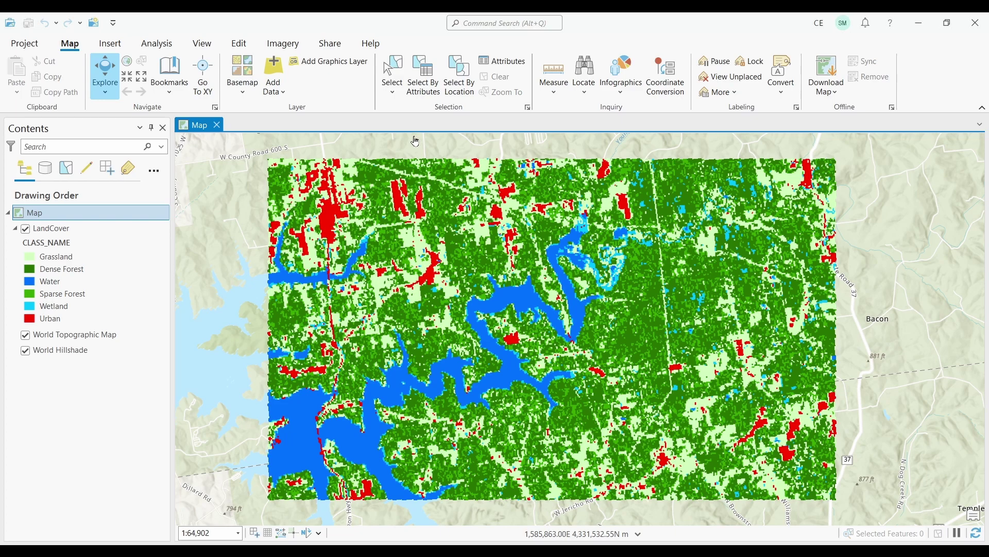
# Open the Package Project pane from the Share tab for the land cover project
pyautogui.click(333, 48)
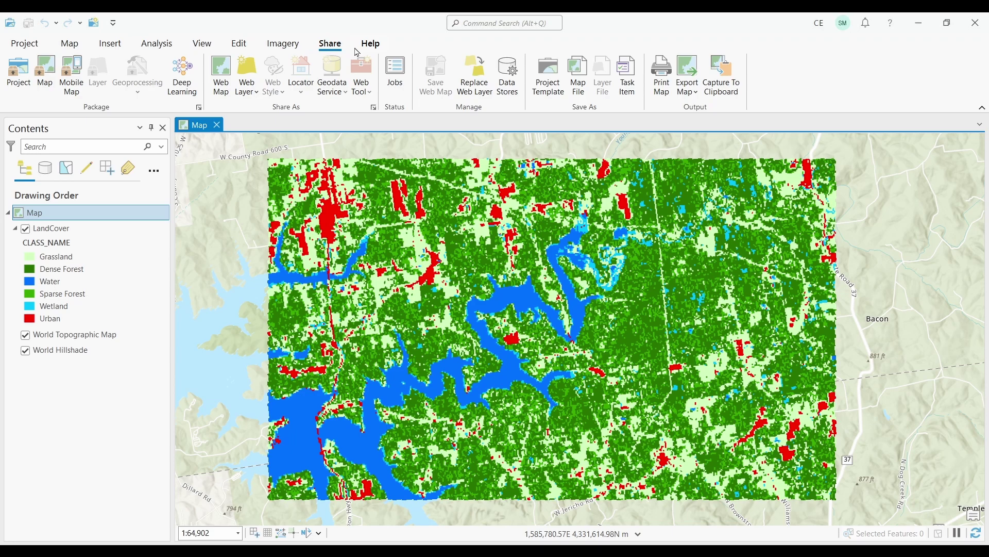
pyautogui.click(29, 74)
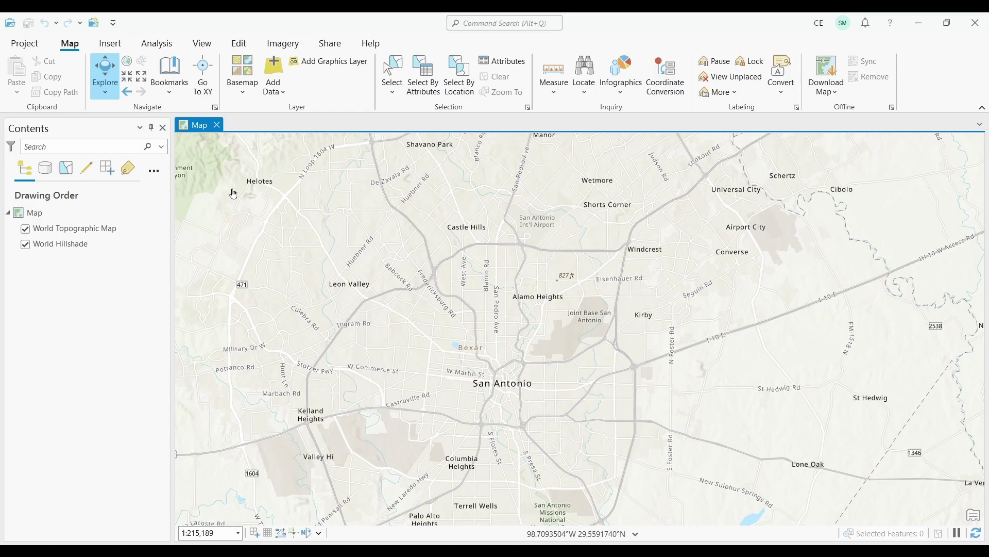
# Add a Bright Map Notes layer and select its Circle 1 point note template
pyautogui.click(110, 43)
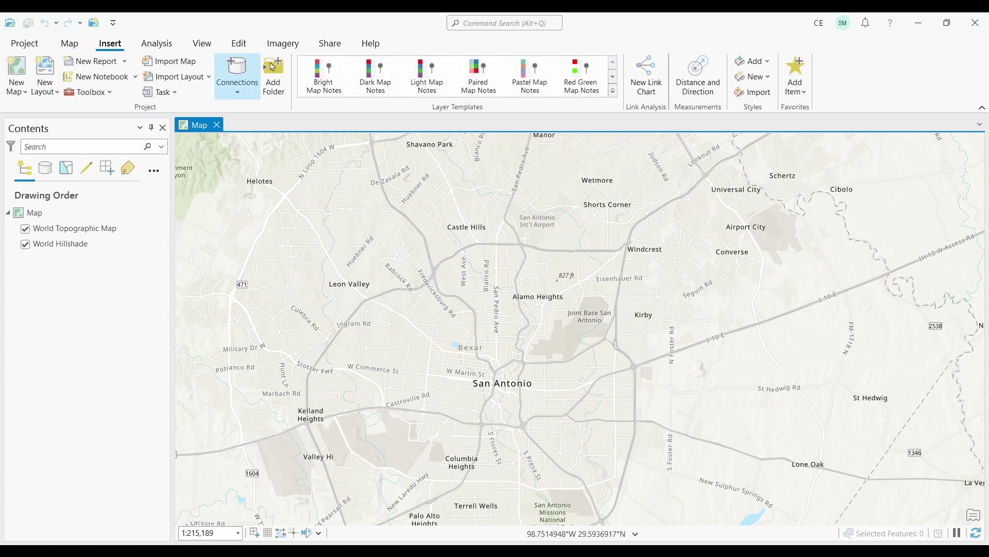
pyautogui.click(325, 77)
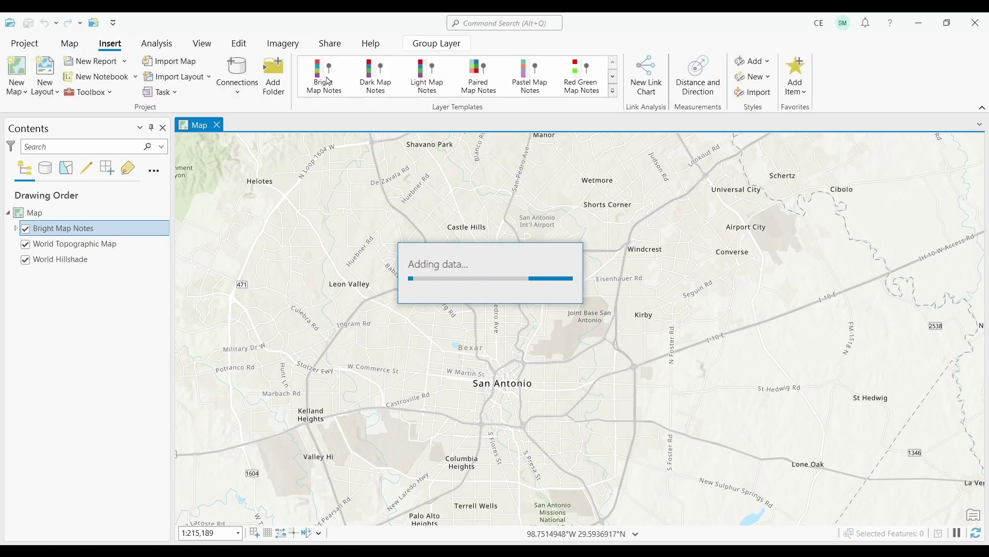
pyautogui.click(238, 45)
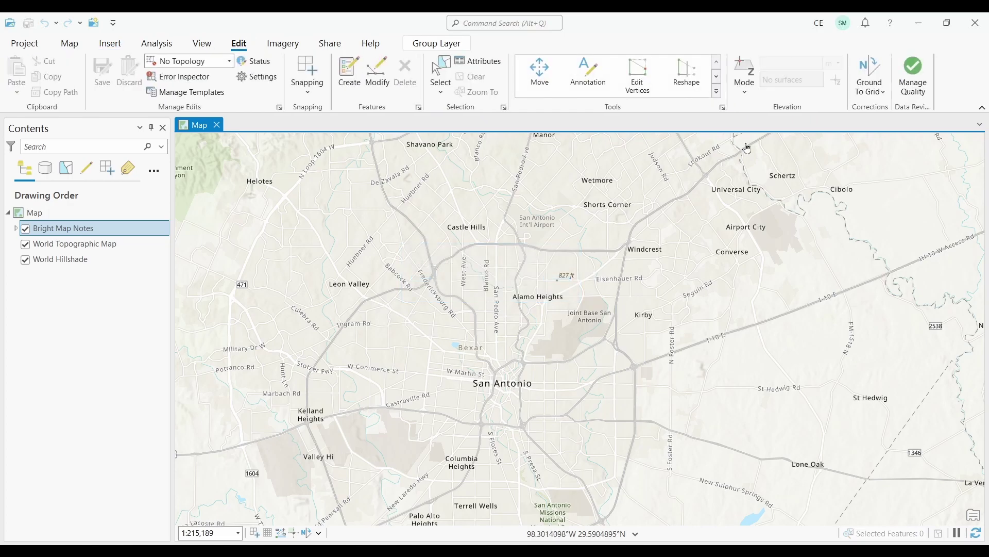
pyautogui.click(350, 75)
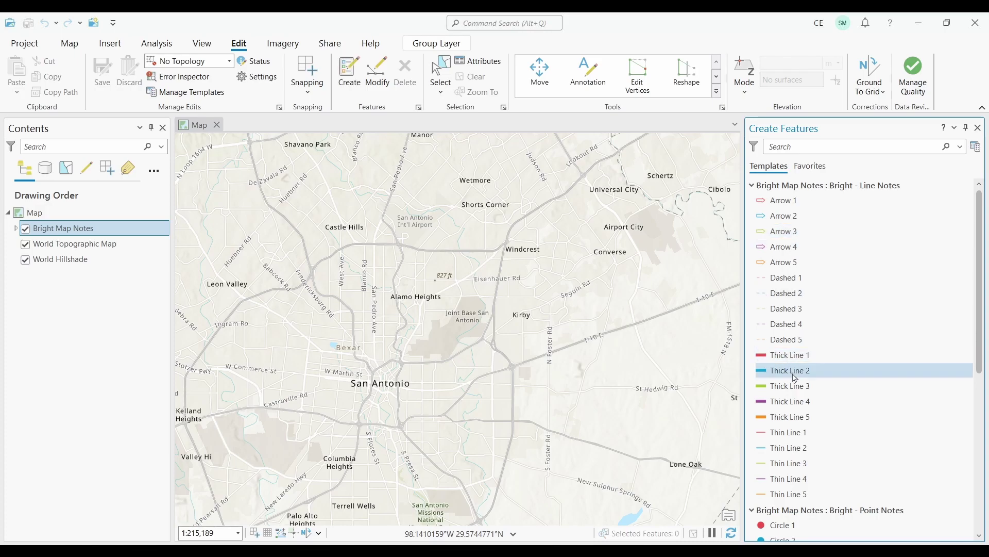
pyautogui.scroll(-4, 795, 378)
pyautogui.click(777, 405)
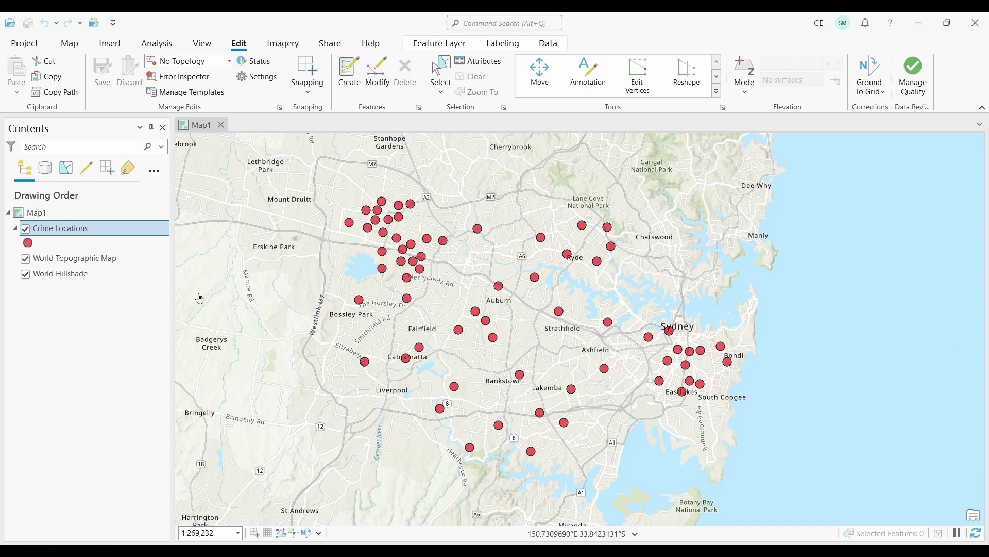
# Set Crime Locations' primary symbology to Heat Map and browse colour schemes without changing them
pyautogui.rightClick(78, 228)
pyautogui.click(135, 393)
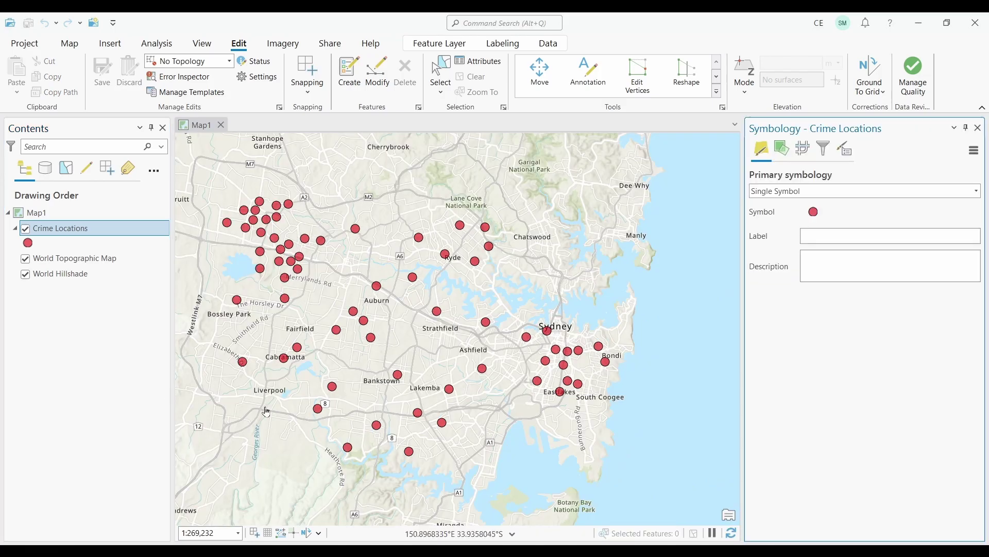
pyautogui.moveTo(505, 335); pyautogui.dragTo(544, 333)
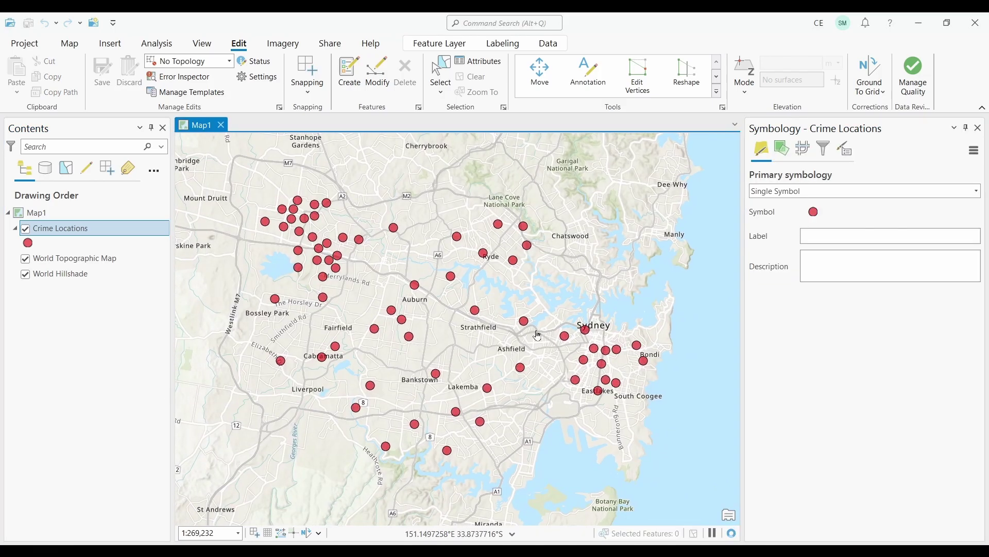
pyautogui.click(844, 198)
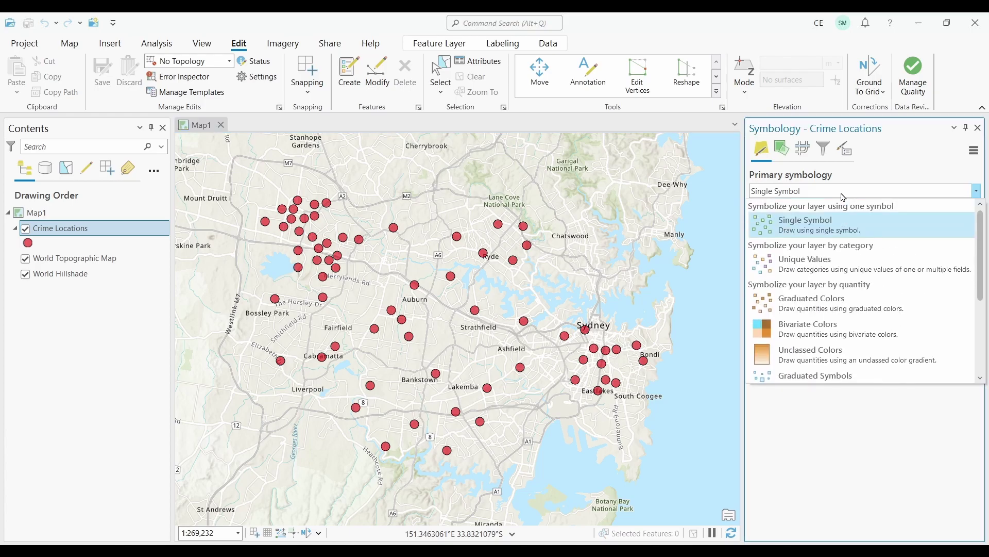
pyautogui.scroll(-3, 824, 298)
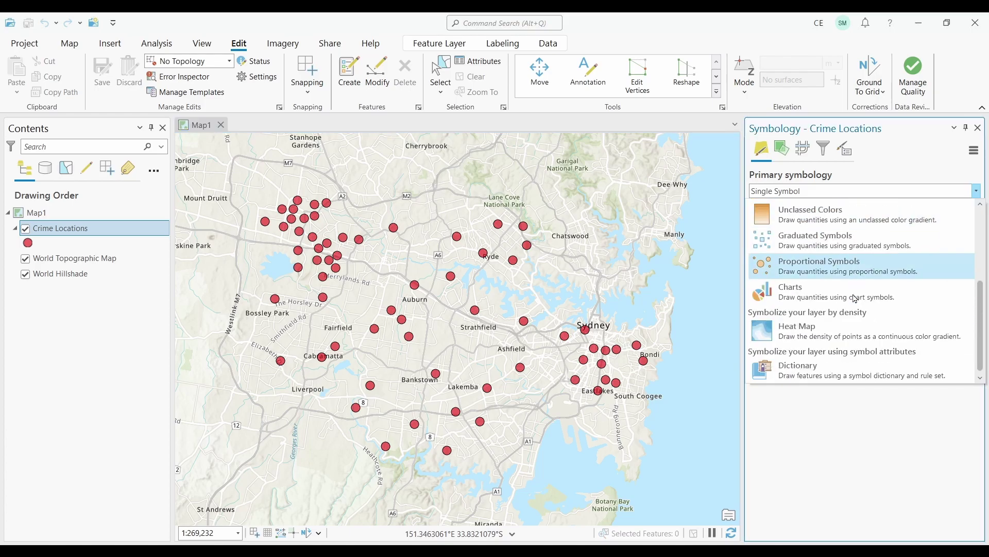
pyautogui.click(813, 330)
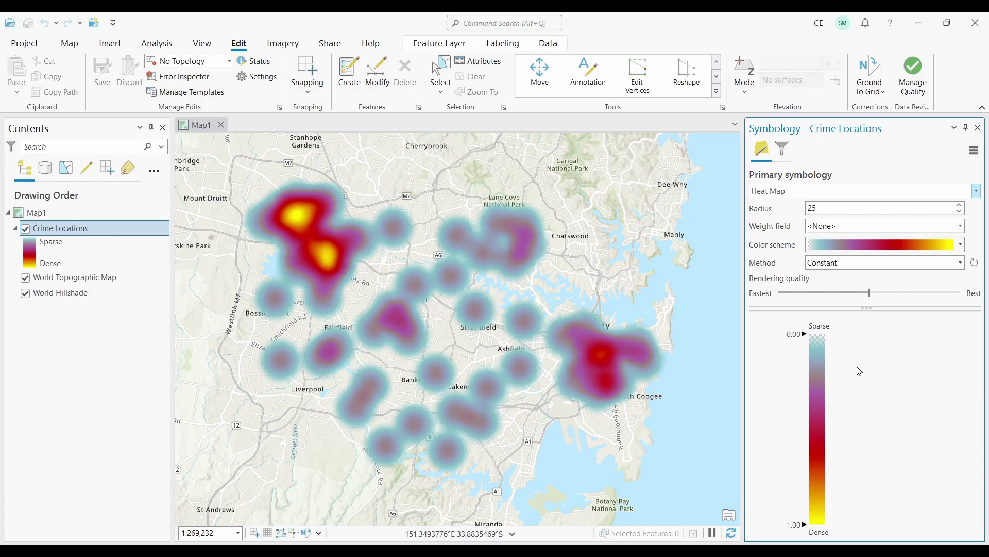
pyautogui.click(854, 245)
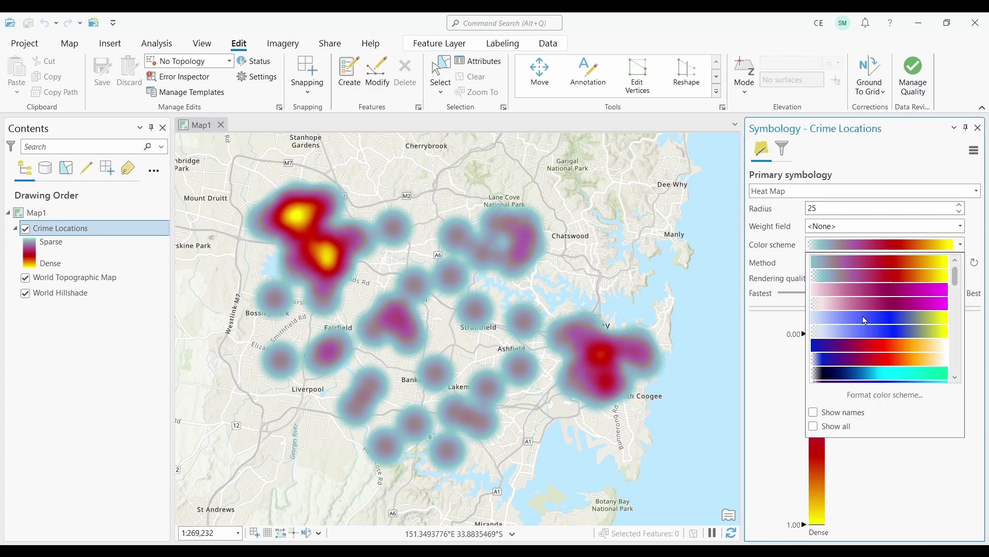
pyautogui.scroll(-5, 865, 320)
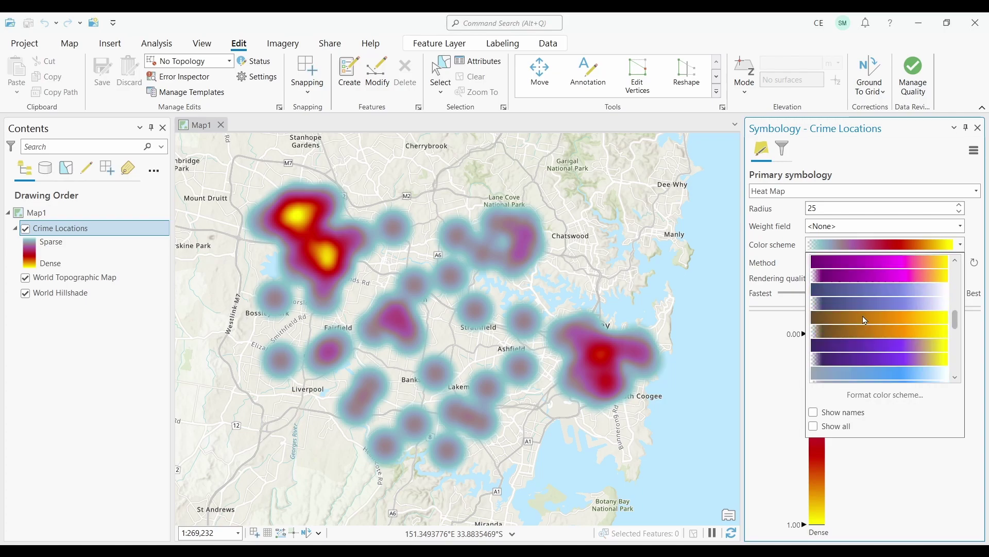
pyautogui.scroll(-2, 866, 320)
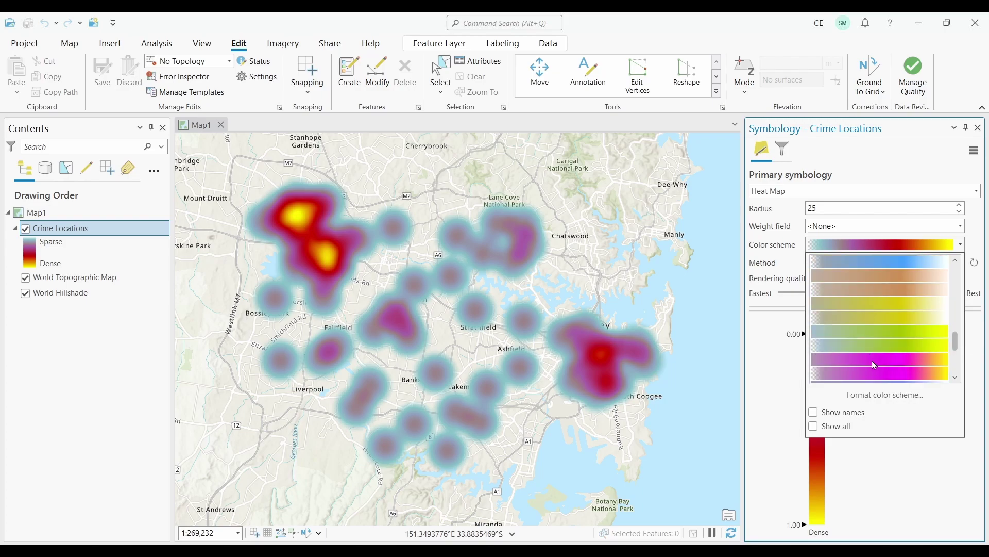
pyautogui.click(919, 483)
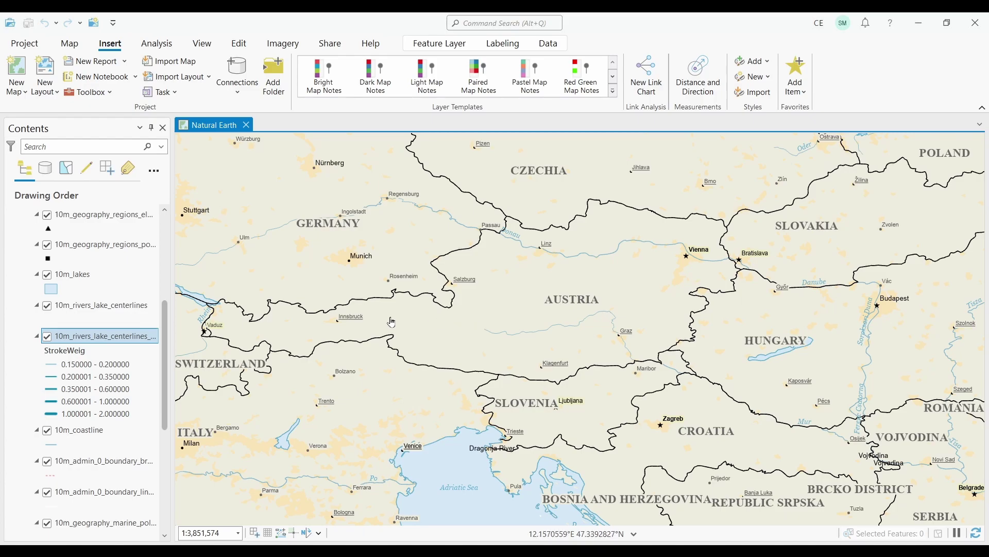
# Open the rivers centerlines attribute table and add a new Long field
pyautogui.rightClick(116, 336)
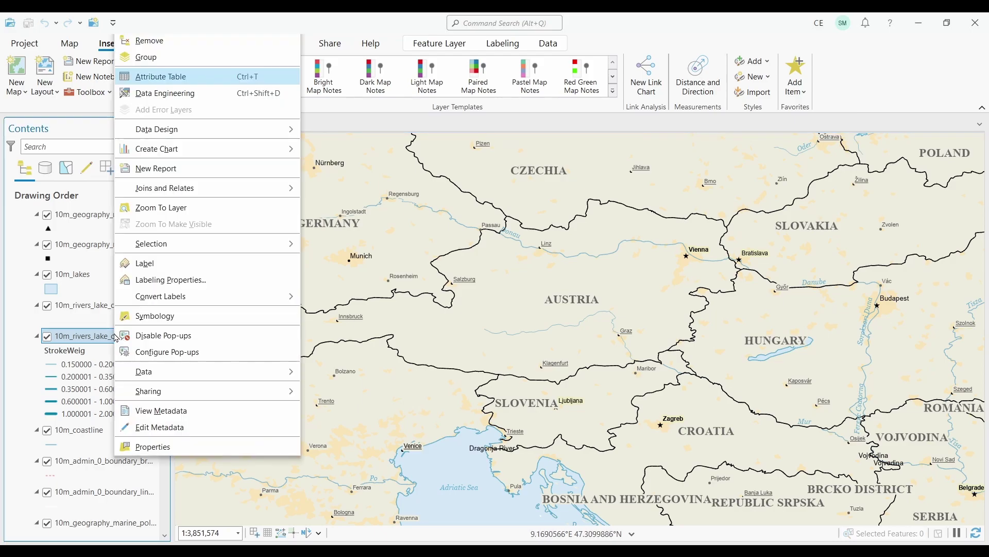
pyautogui.click(149, 77)
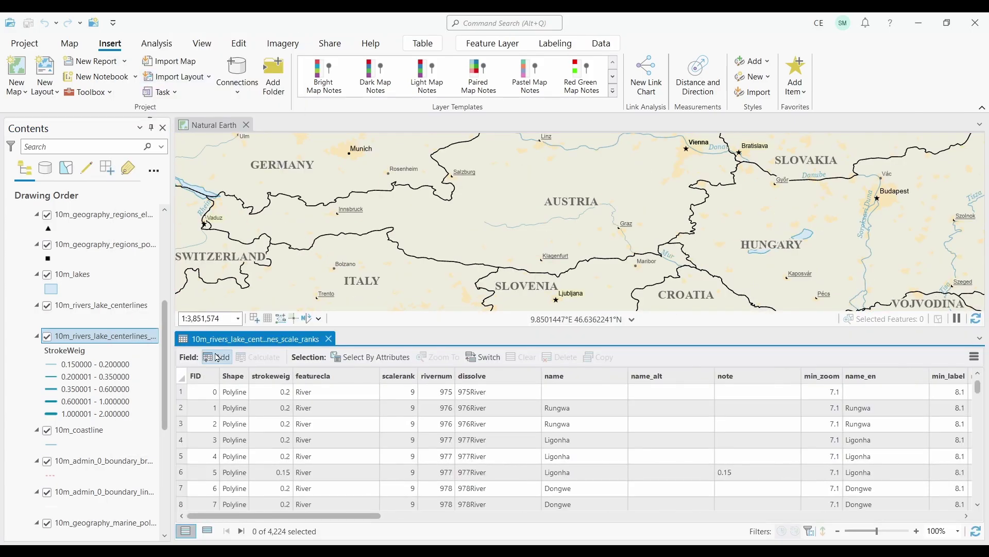
pyautogui.click(217, 357)
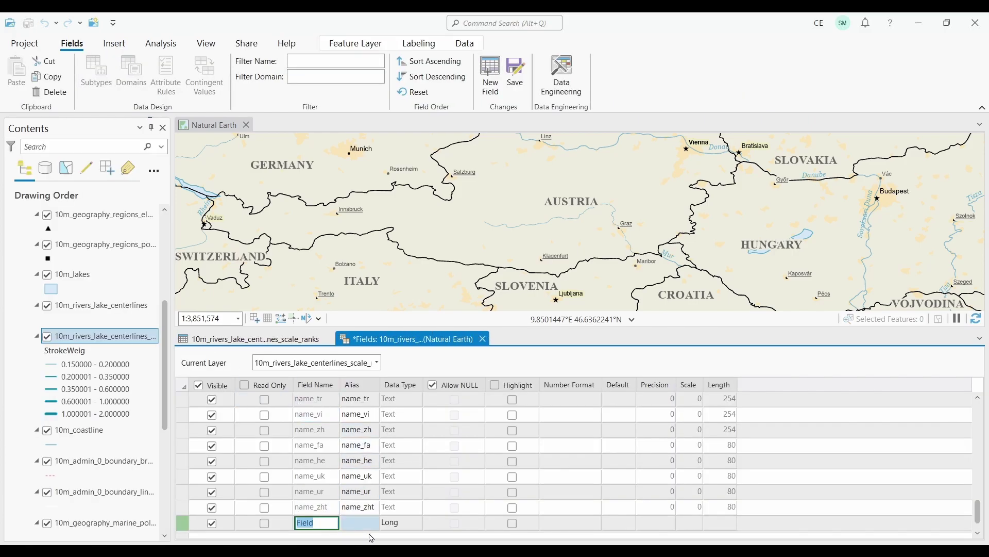
pyautogui.scroll(10, 363, 446)
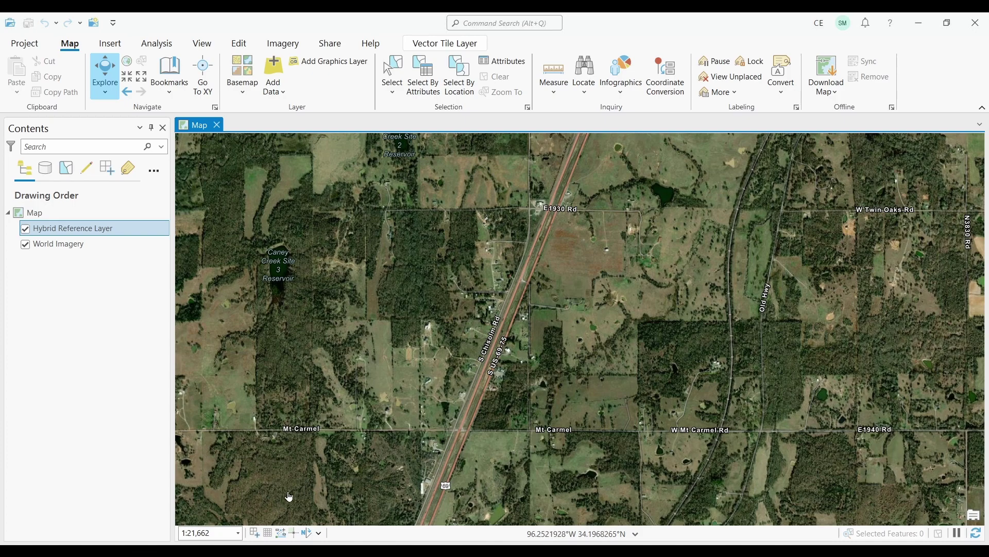
# Turn on the editing grid and anchor its origin on the highway, rotated to 248.96°
pyautogui.click(267, 533)
pyautogui.moveTo(268, 534)
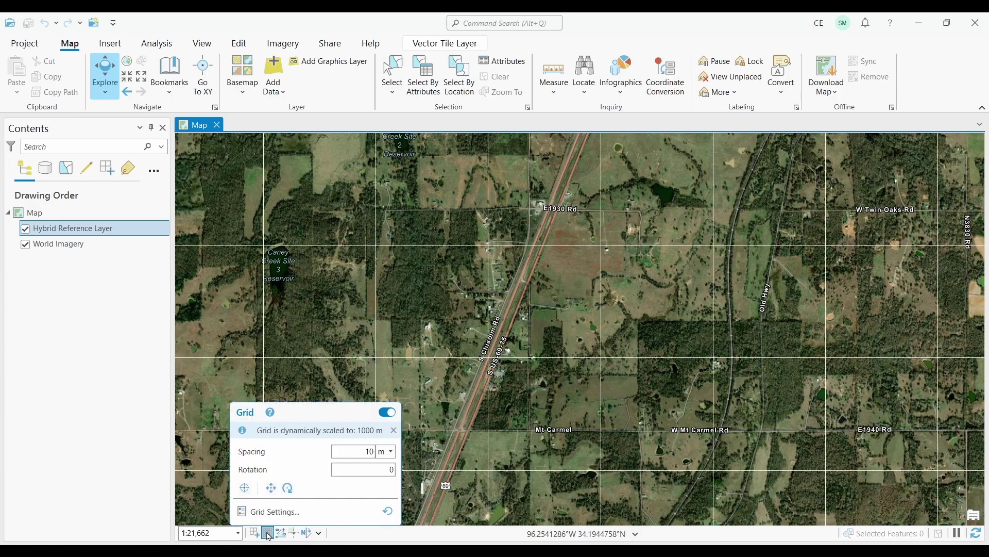
pyautogui.click(245, 487)
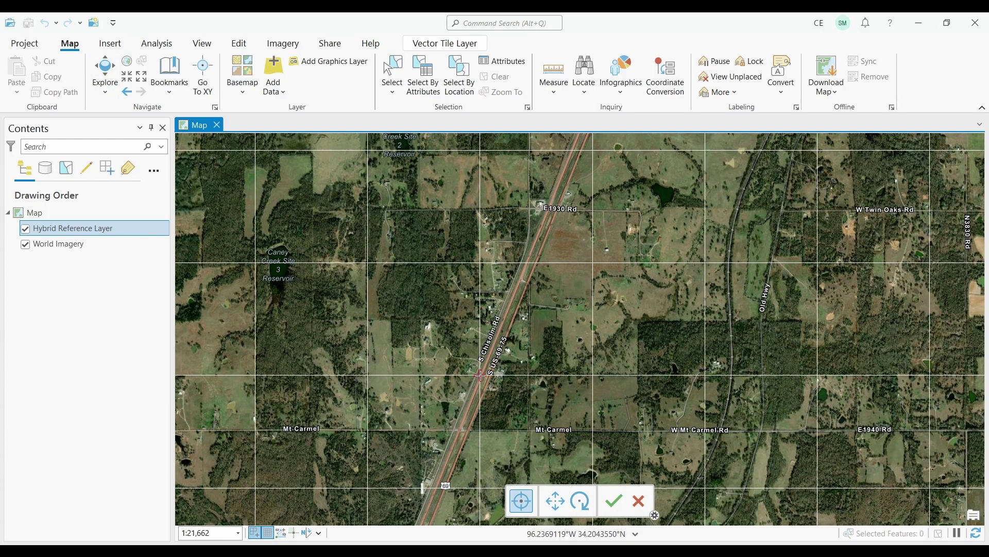
pyautogui.moveTo(480, 375); pyautogui.dragTo(457, 436)
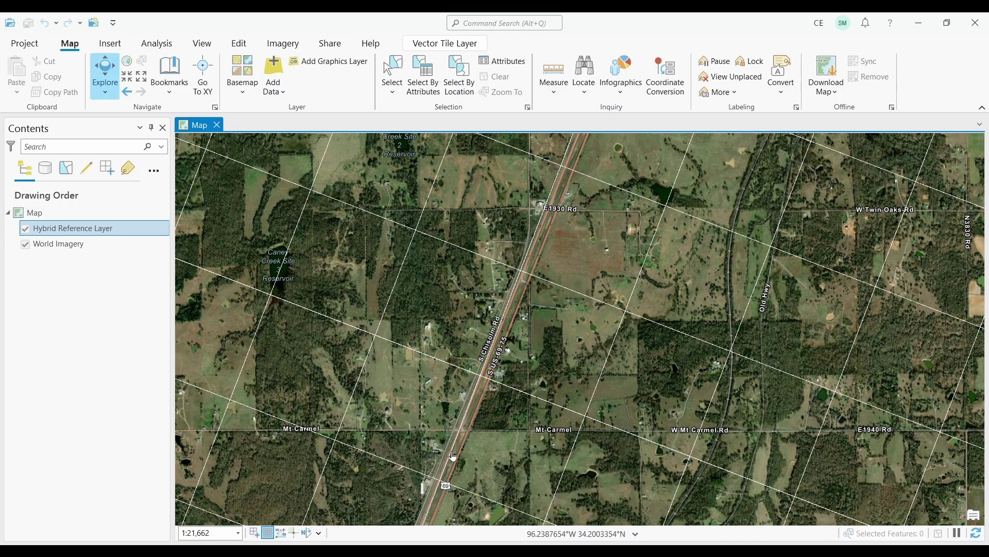
# Change the editing grid line colour to red in Grid Settings
pyautogui.moveTo(271, 534)
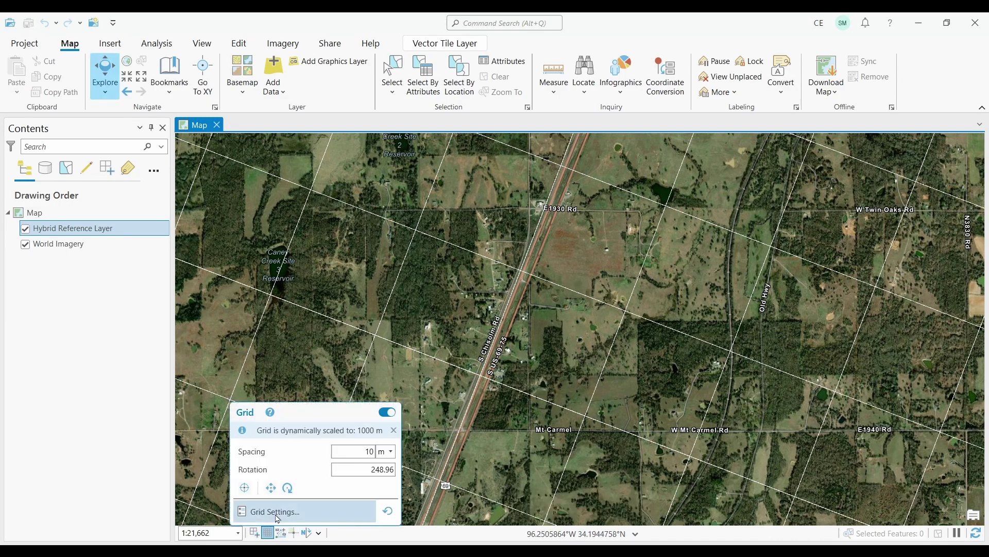
pyautogui.click(274, 513)
pyautogui.click(682, 325)
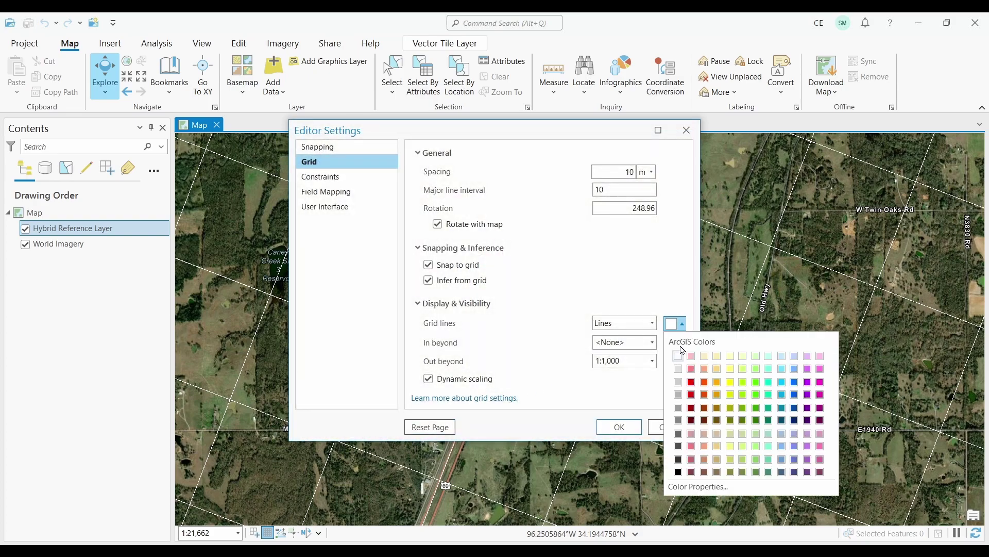
pyautogui.click(678, 368)
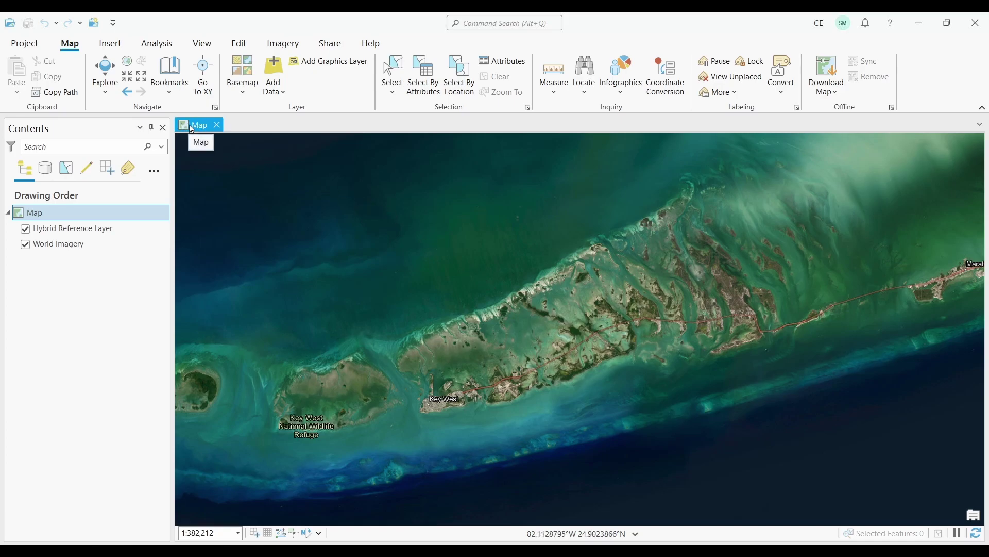
# Add a new Graphics Layer to the Key West map from the Map tab
pyautogui.click(330, 65)
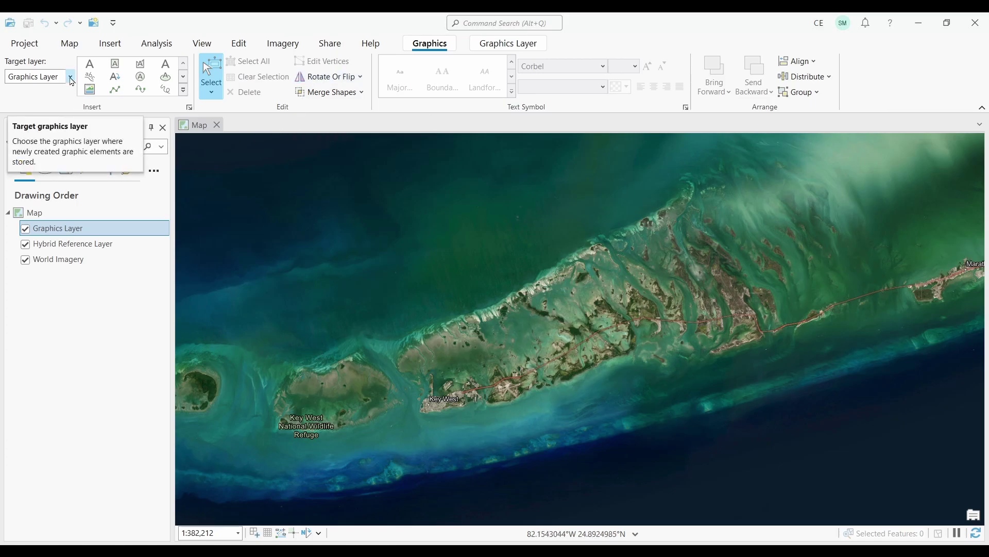
# Place a 'Location' text graphic on the island and apply a Scheme 2 text style
pyautogui.click(71, 78)
pyautogui.click(70, 78)
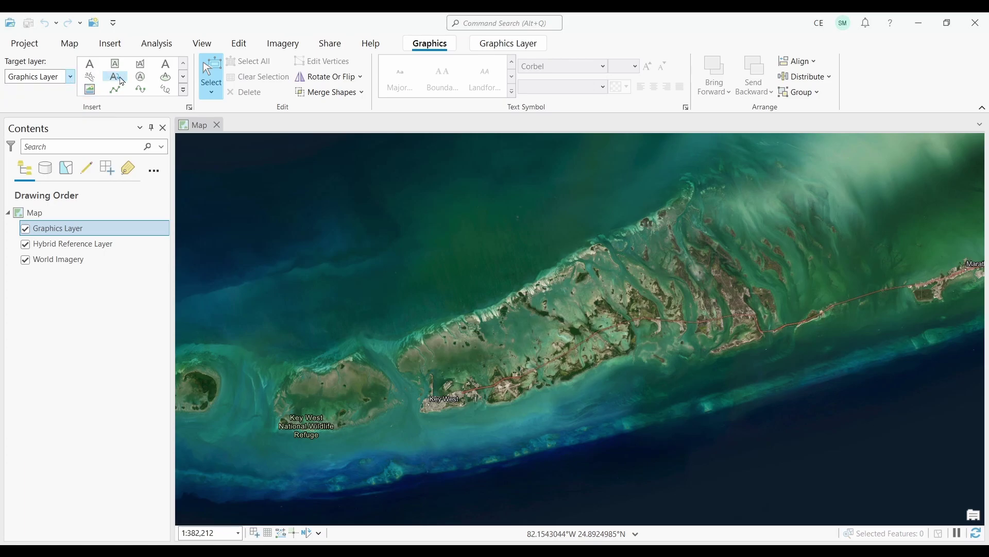
pyautogui.click(164, 64)
pyautogui.click(538, 352)
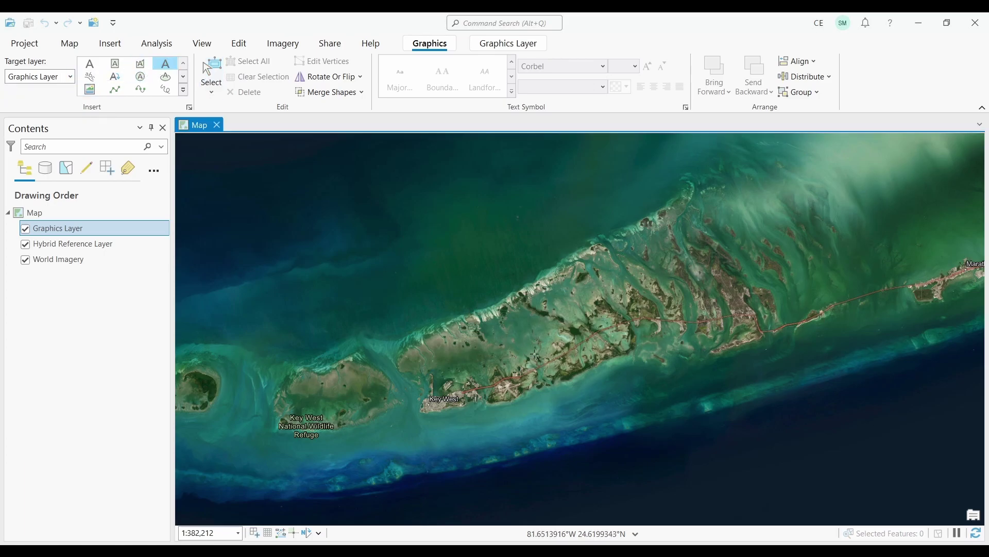
pyautogui.write('Locatio')
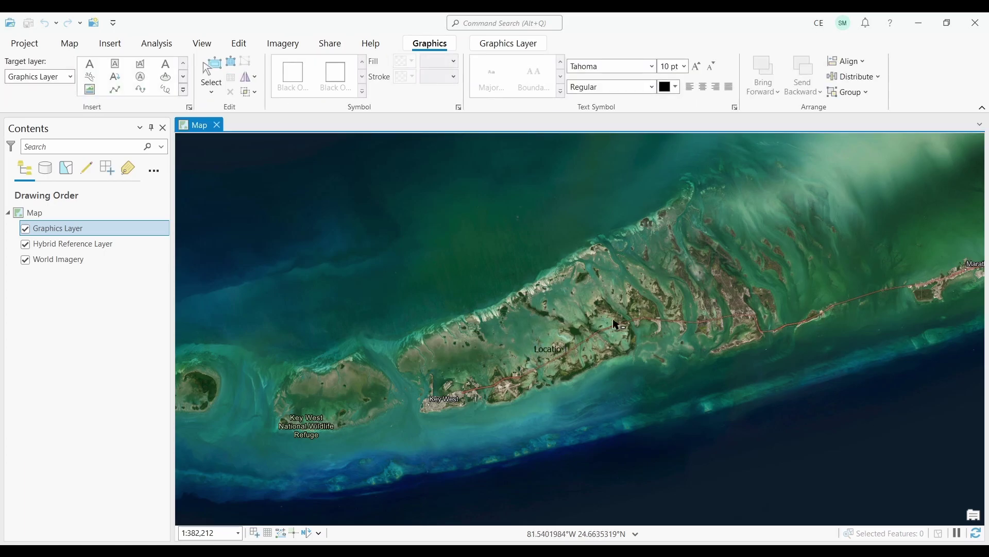
pyautogui.write('n')
pyautogui.press('Escape')
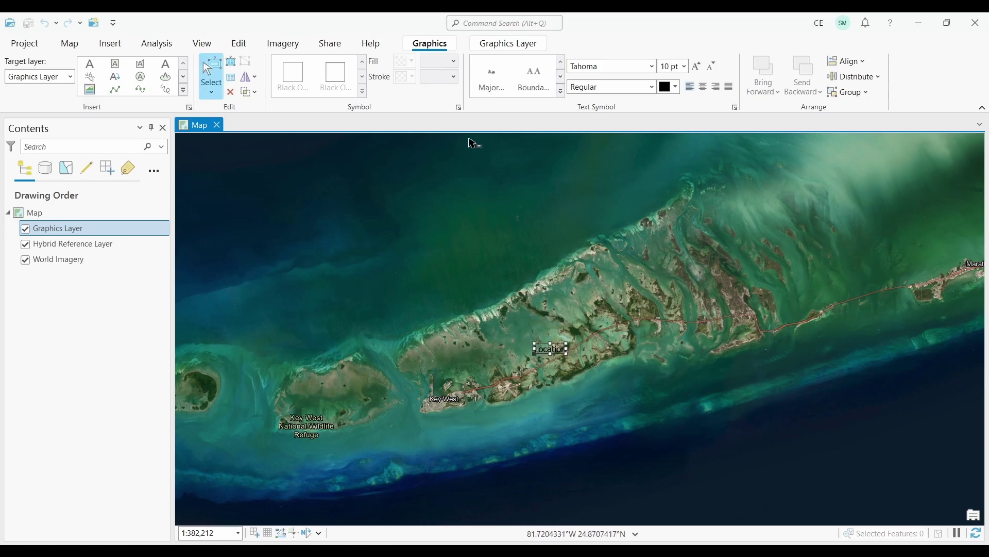
pyautogui.click(560, 92)
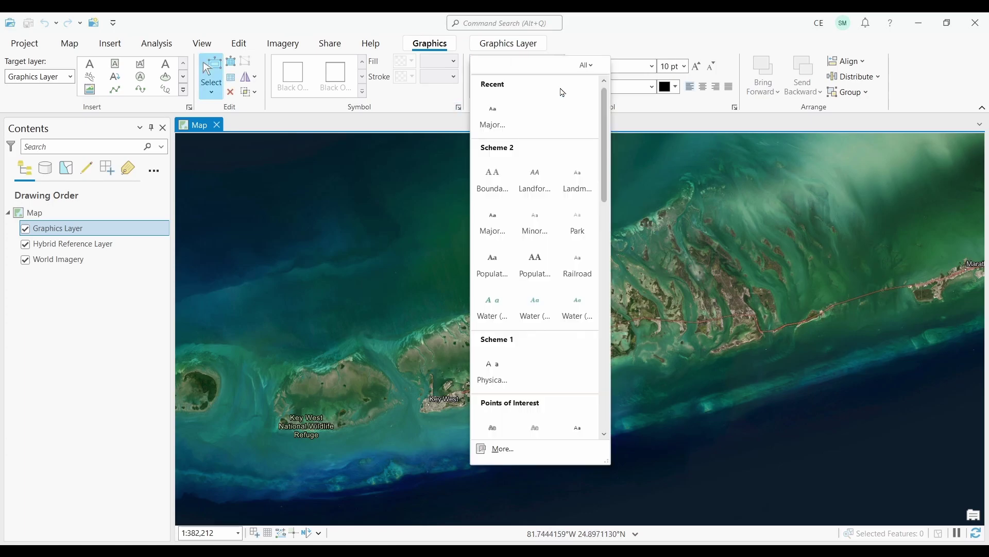
pyautogui.click(494, 227)
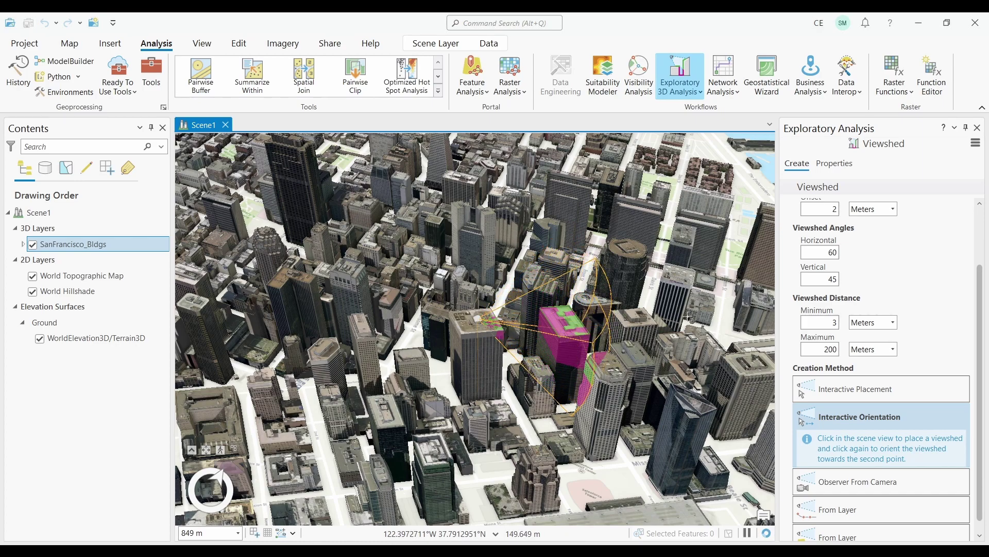
# Open the Exploratory 3D Analysis list to start a viewshed on the buildings
pyautogui.click(704, 93)
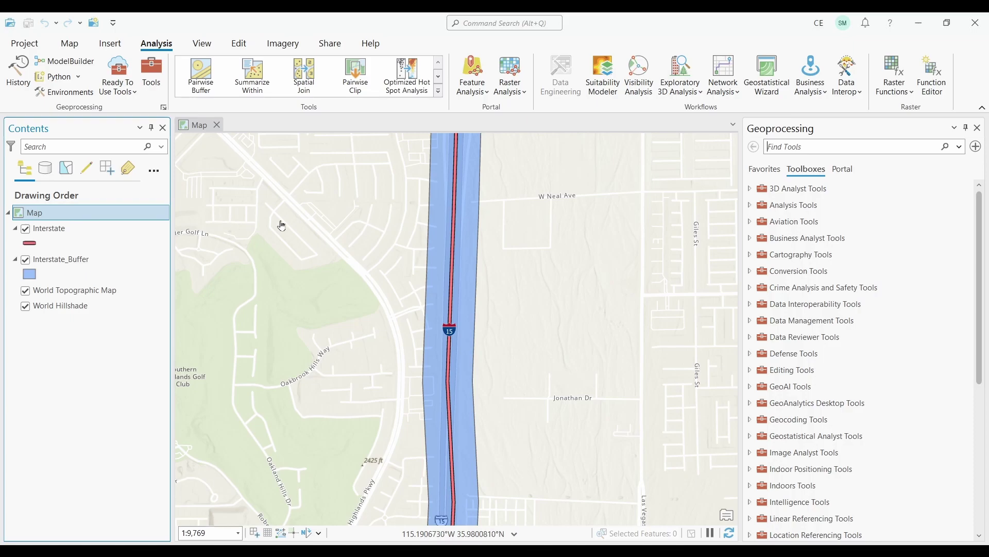
# Search the geoprocessing tools for 'Pairwise' and open the Pairwise Buffer tool
pyautogui.click(774, 147)
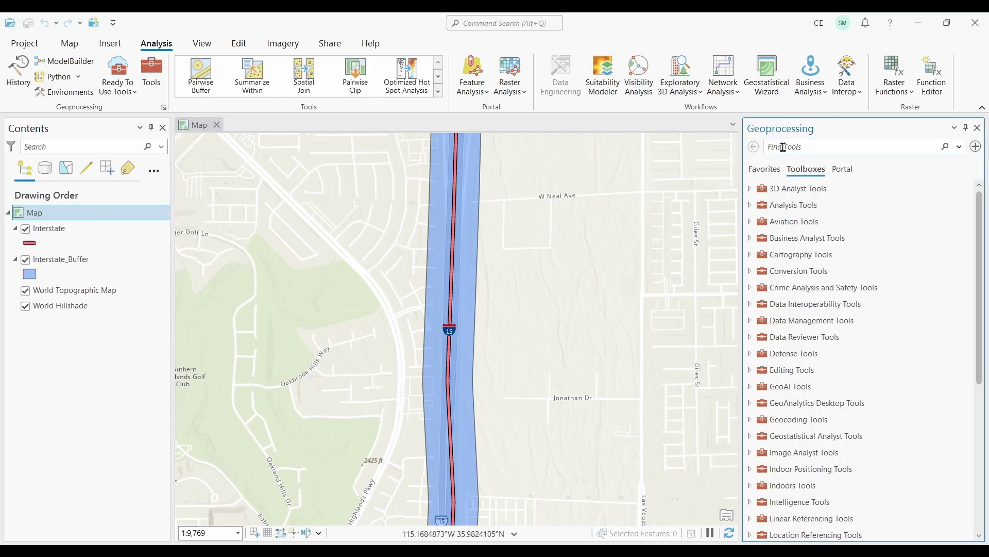
pyautogui.write('Pairw')
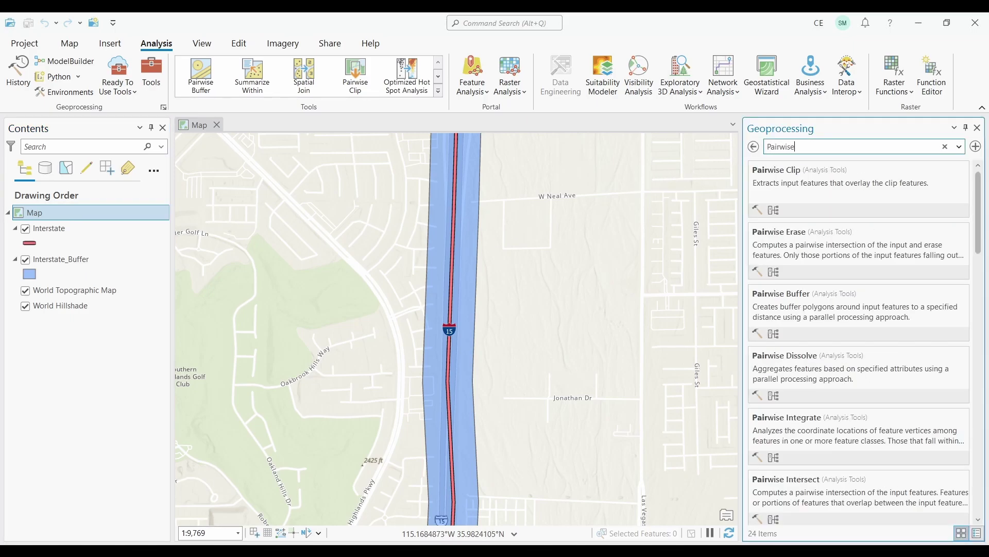
pyautogui.write('ise')
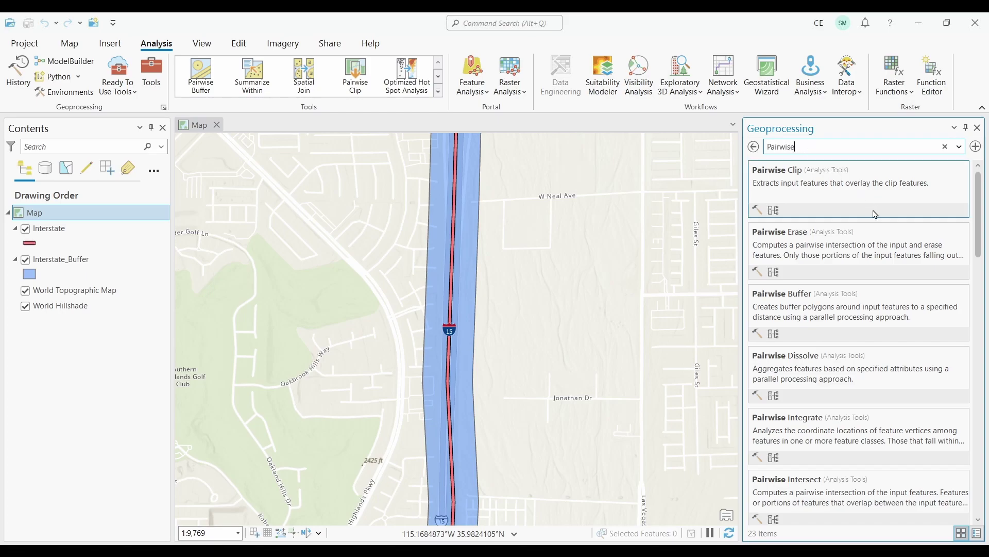
pyautogui.scroll(-1, 874, 214)
pyautogui.scroll(2, 877, 217)
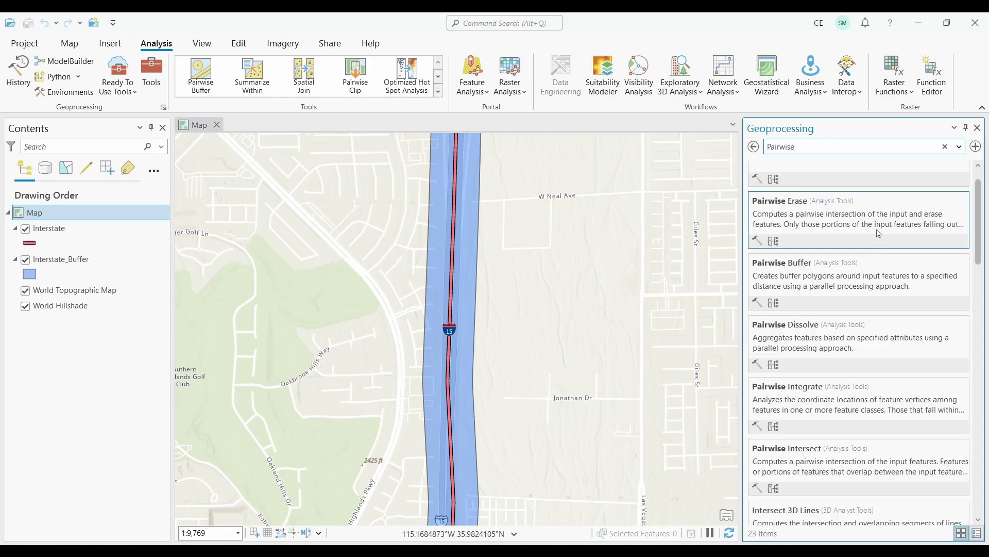
pyautogui.click(789, 297)
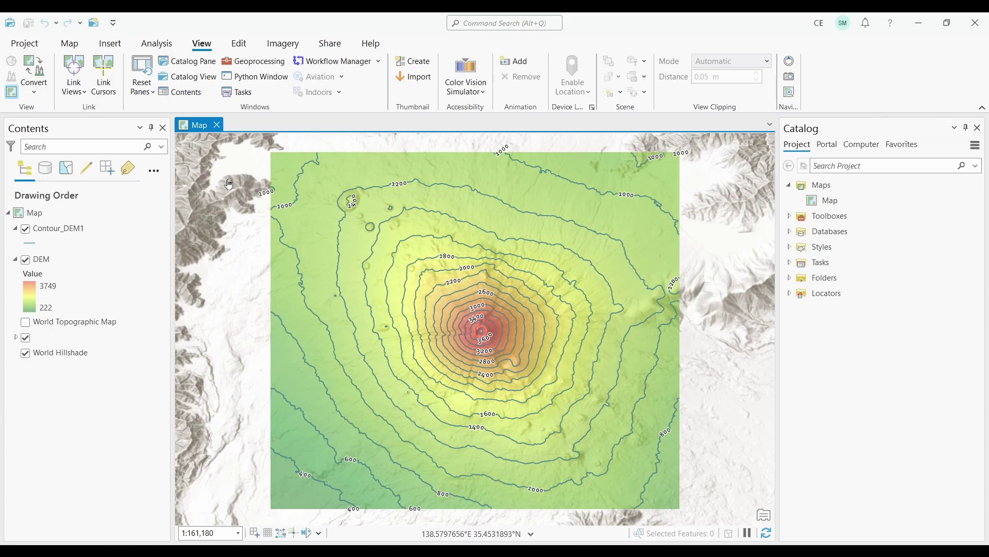
# Convert the DEM contour map to a local scene and tilt it into a perspective view
pyautogui.click(34, 78)
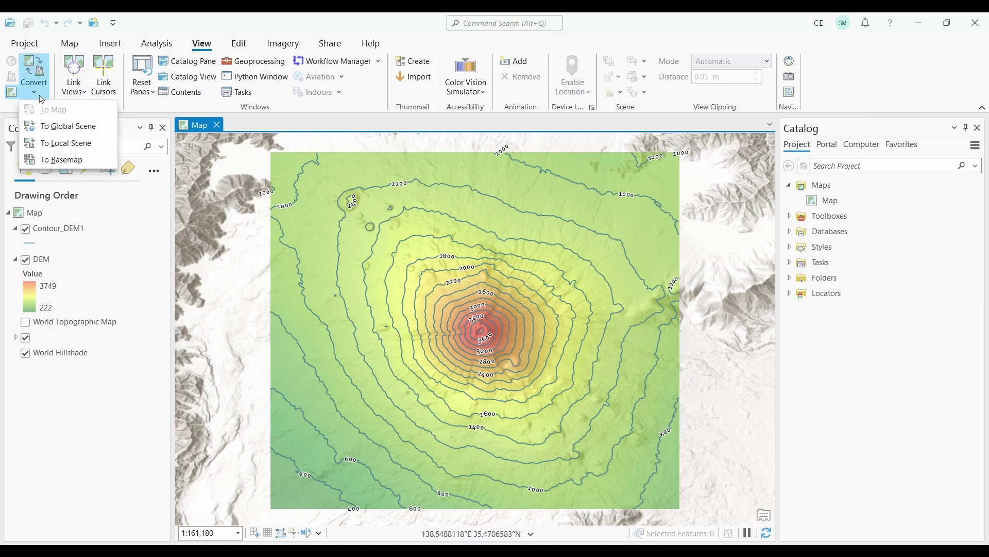
pyautogui.click(51, 144)
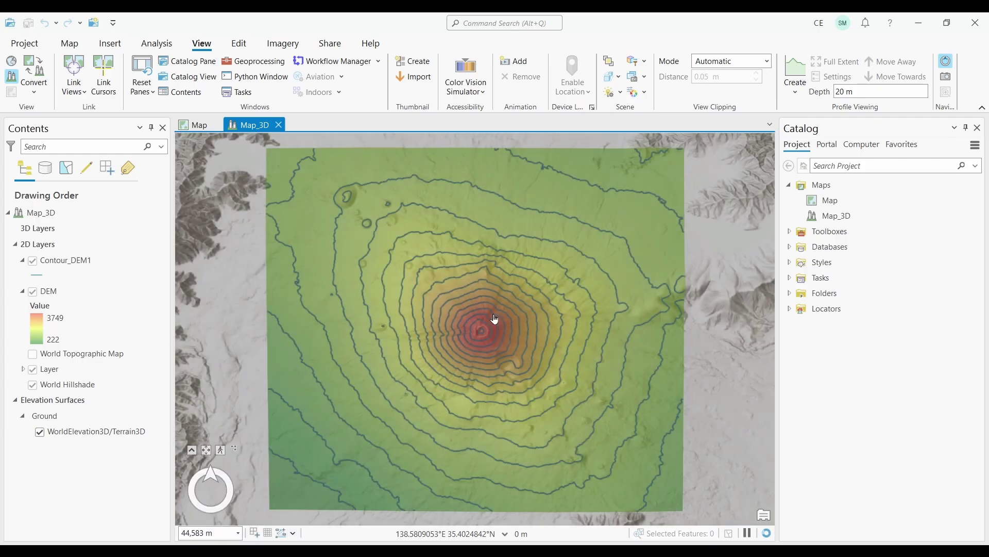
pyautogui.moveTo(495, 319); pyautogui.dragTo(501, 250)
pyautogui.scroll(2, 504, 312)
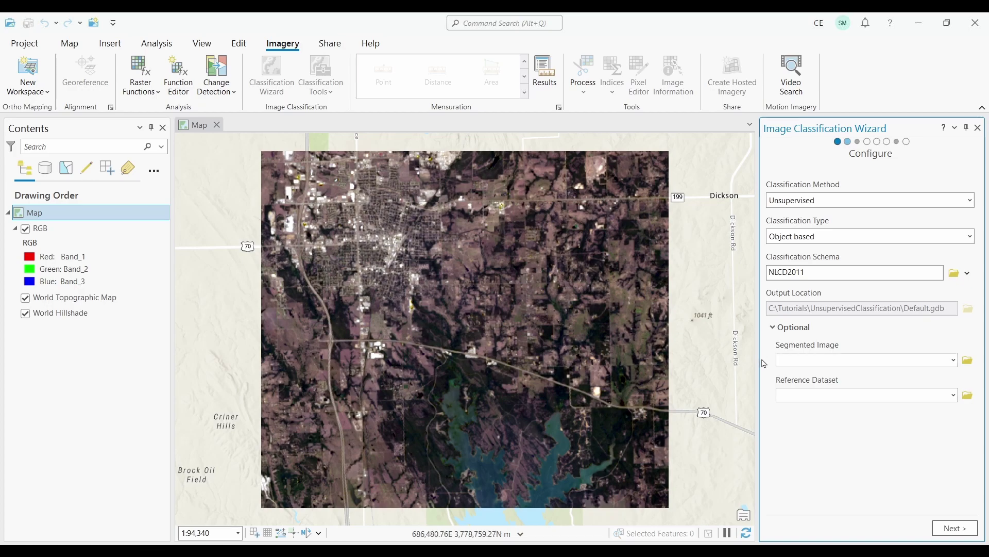
# Keep Unsupervised and Object based classification, then advance past Segmentation to build a segmented preview
pyautogui.click(970, 201)
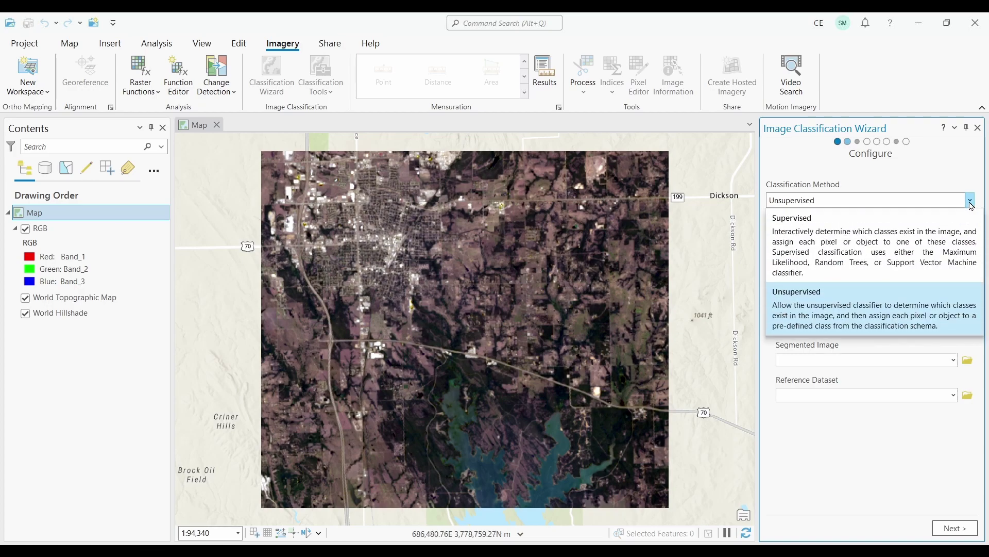
pyautogui.click(971, 203)
pyautogui.click(970, 237)
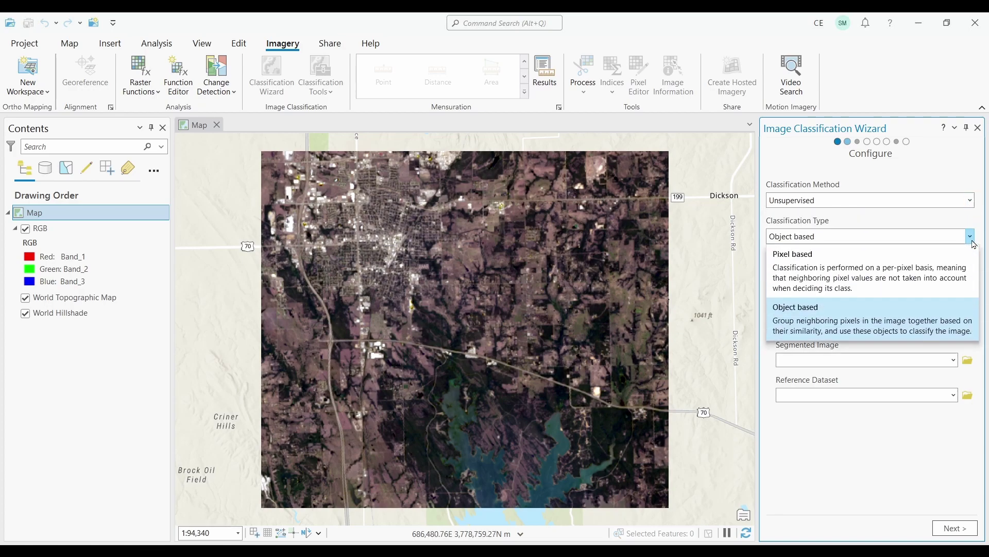
pyautogui.click(972, 241)
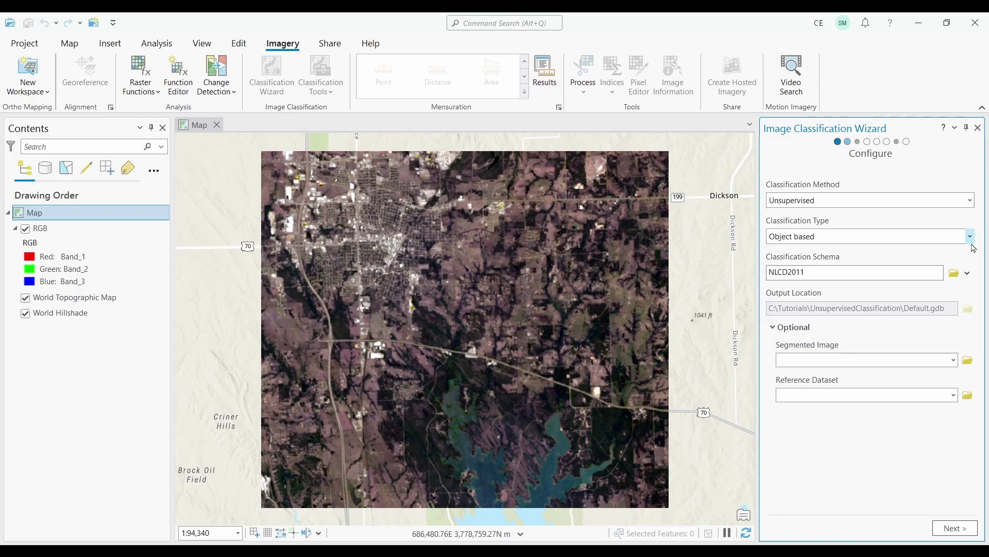
pyautogui.click(952, 529)
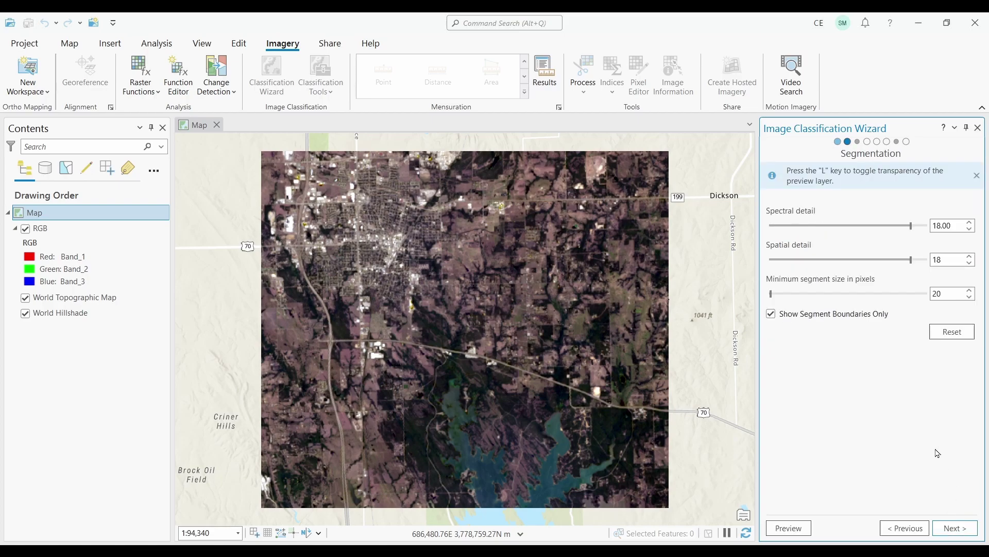
pyautogui.click(951, 530)
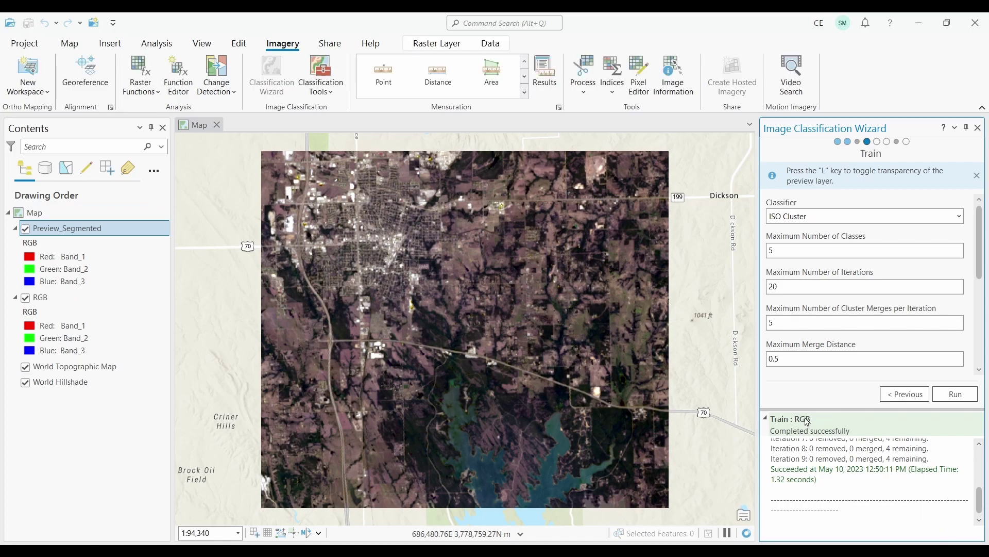
# Hide Preview_Segmented, then on Segmentation set spectral detail to 20 and turn off boundaries-only display
pyautogui.click(24, 229)
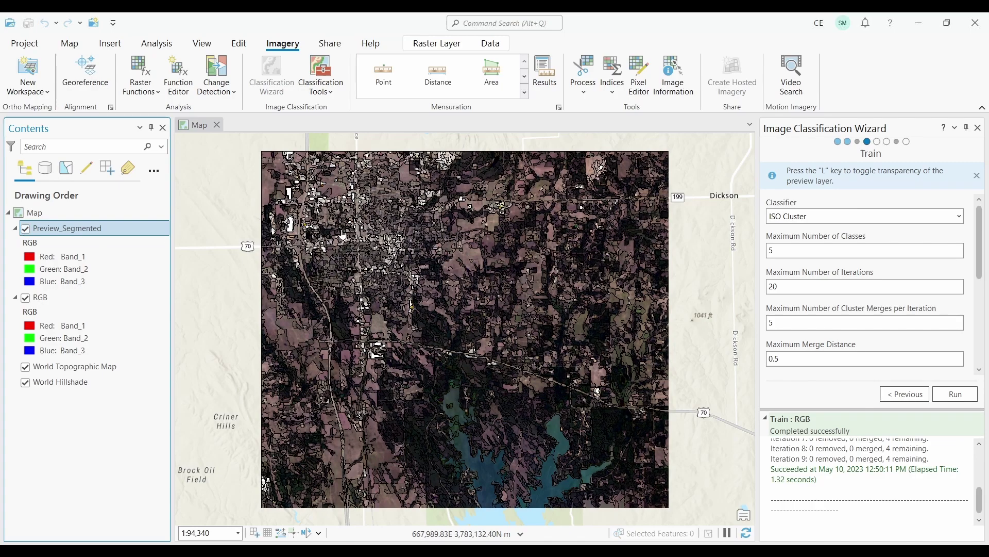
pyautogui.click(891, 399)
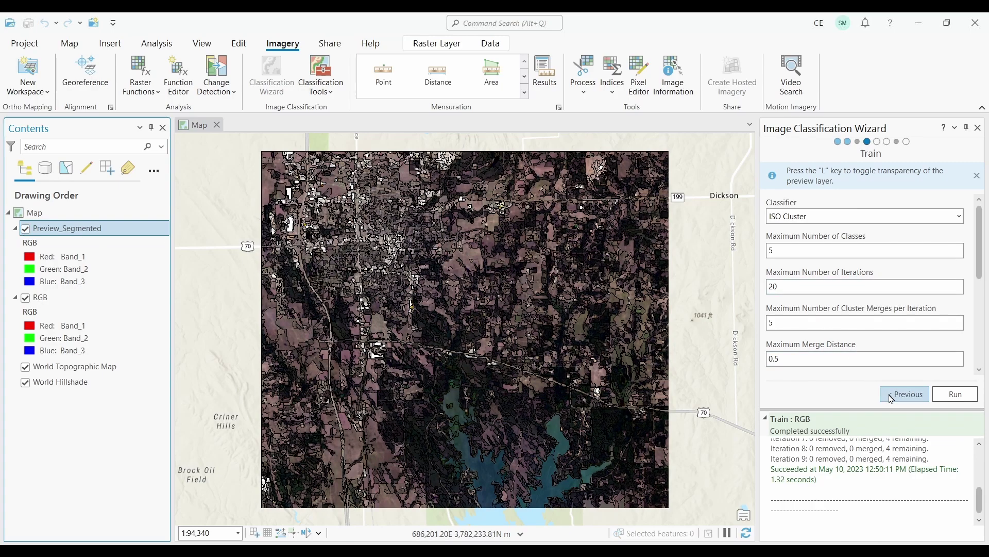
pyautogui.doubleClick(957, 226)
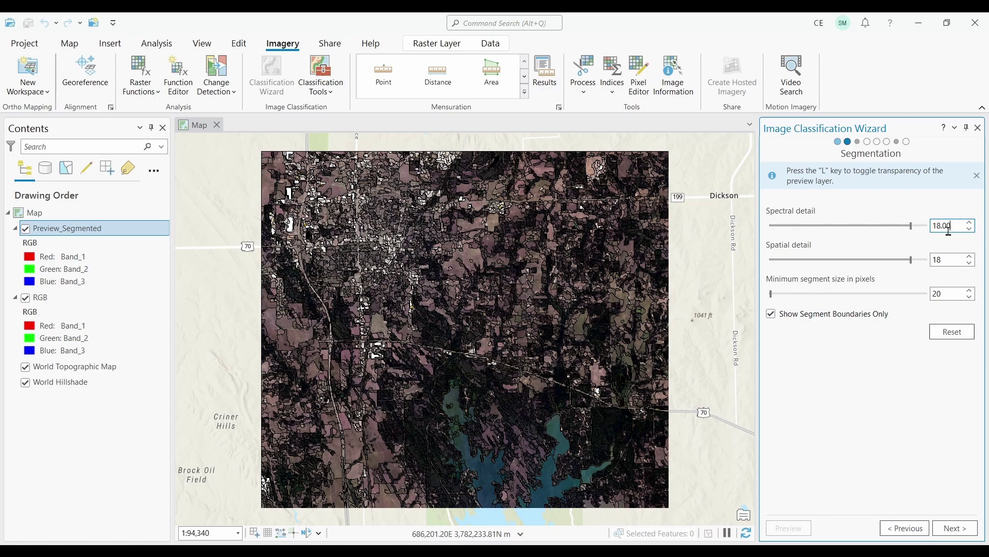
pyautogui.write('20')
pyautogui.click(771, 315)
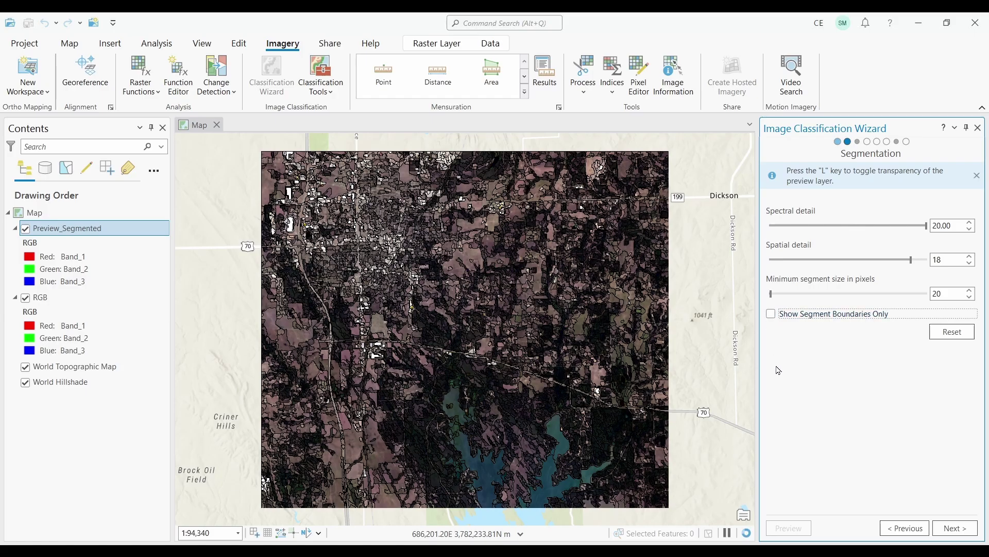